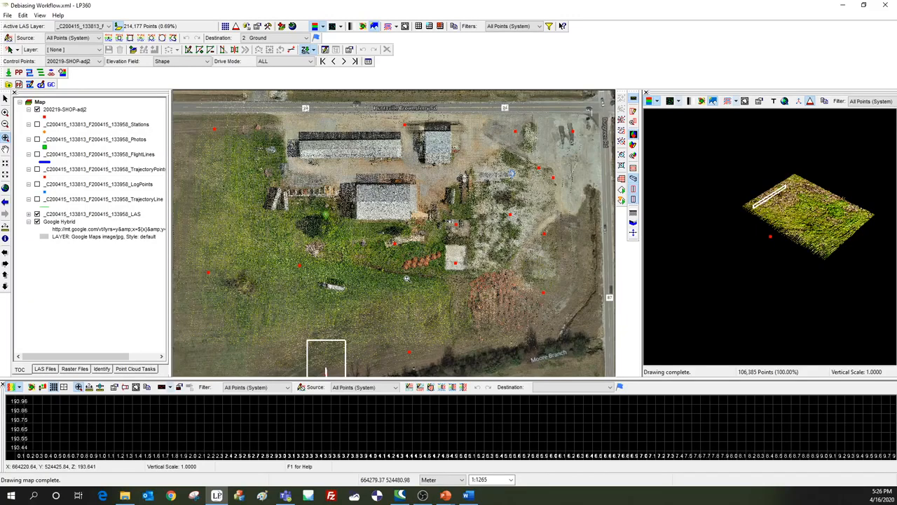
Examine where control points can be added as feature files or imported from ASCII XYZ, and where the Control Points toolbar is enabled.
left_click(282, 27)
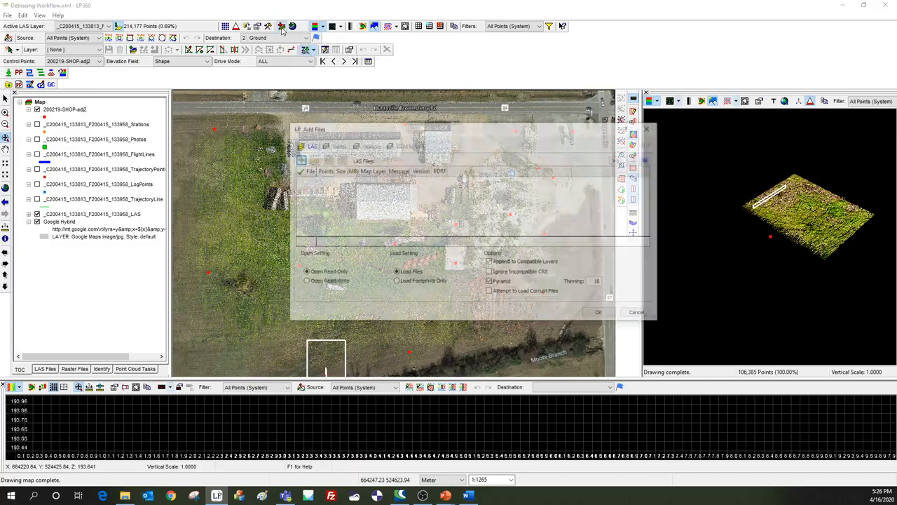
left_click(368, 145)
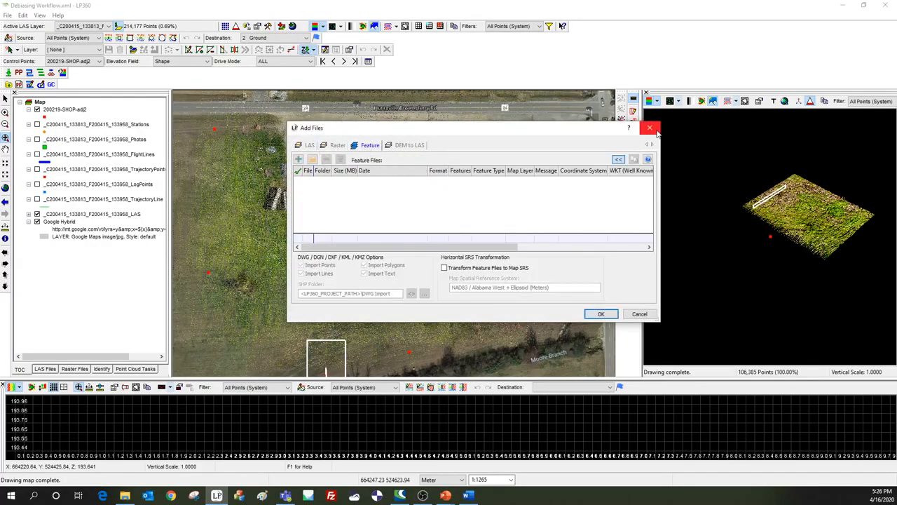
left_click(650, 128)
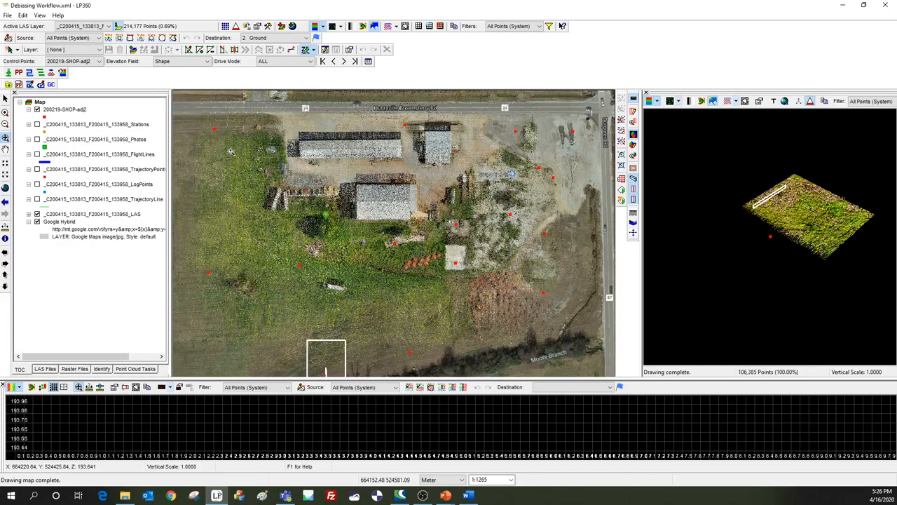
left_click(8, 16)
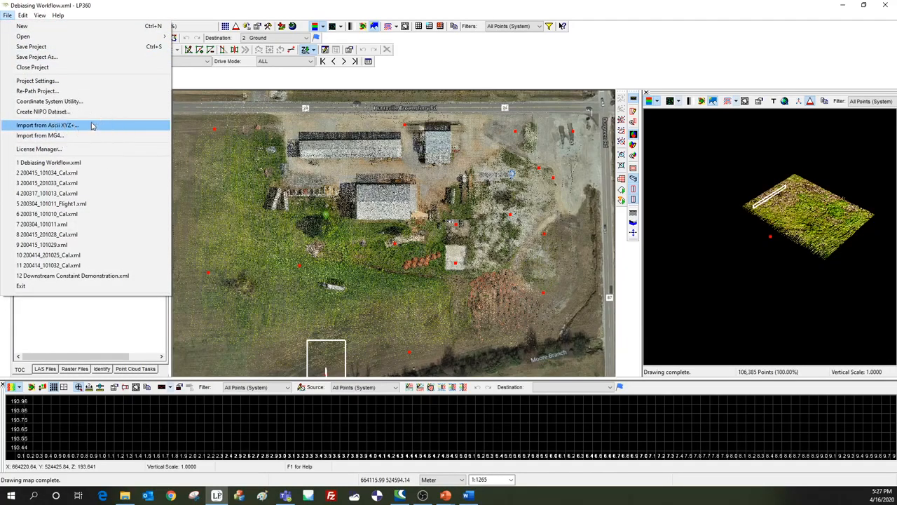
left_click(225, 12)
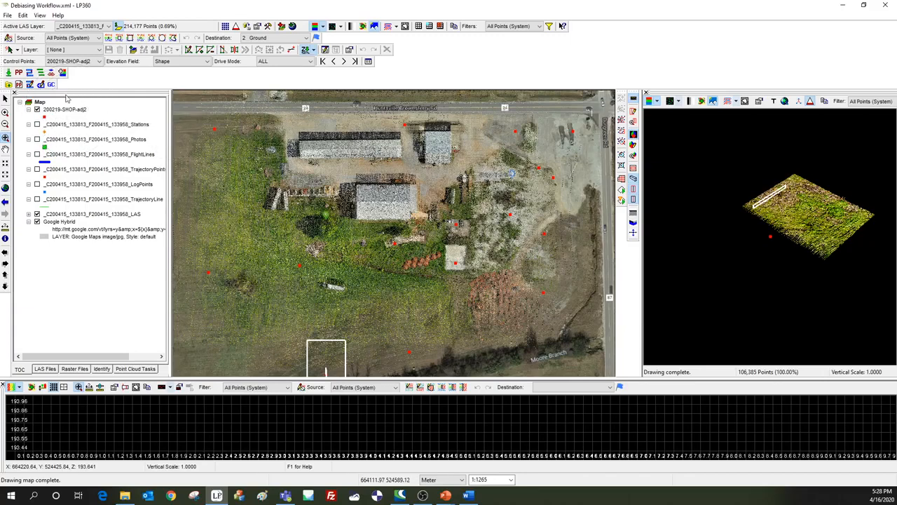
left_click(40, 15)
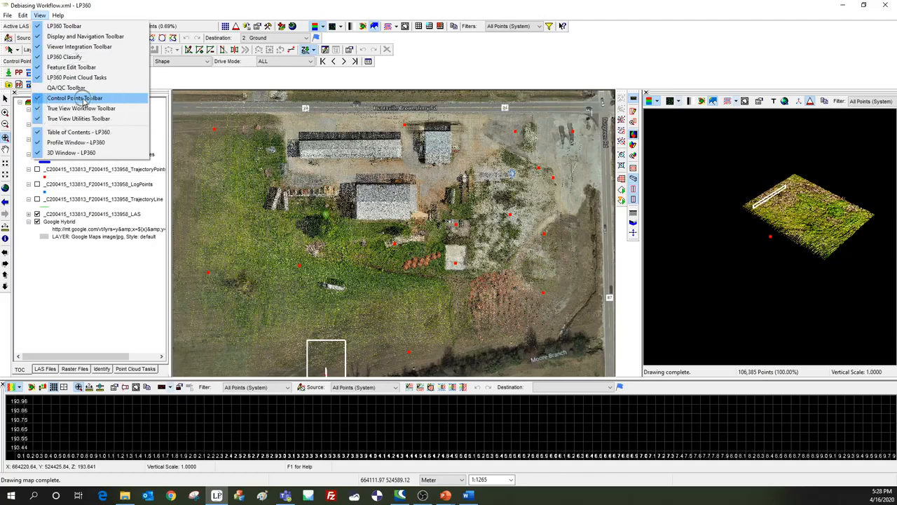
left_click(89, 2)
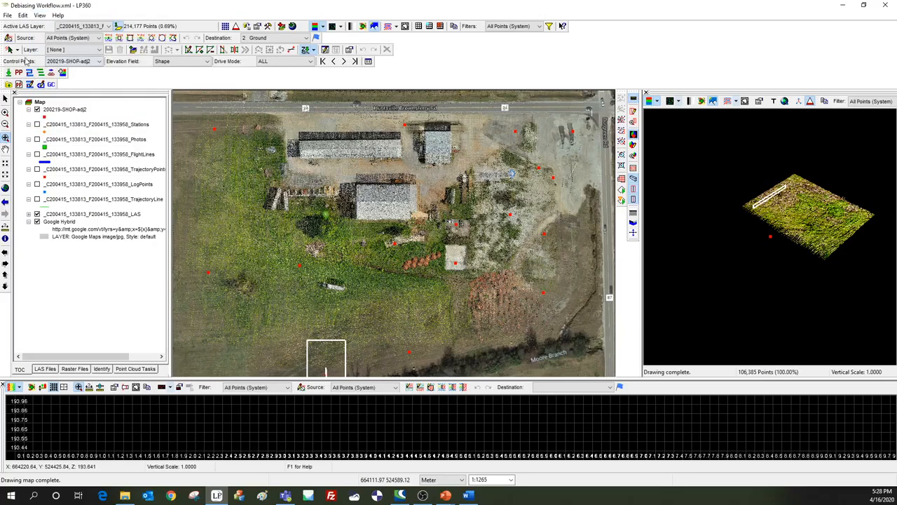
key("ctrl")
key("ctrl")
Set 200219-SHOP-adj2 as the control points layer and bring up its control points report beside the map.
left_click(89, 62)
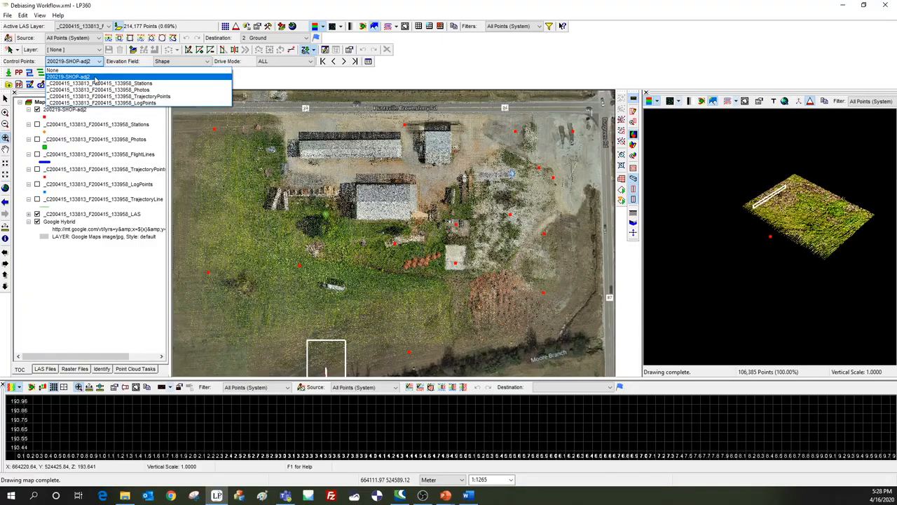
left_click(95, 78)
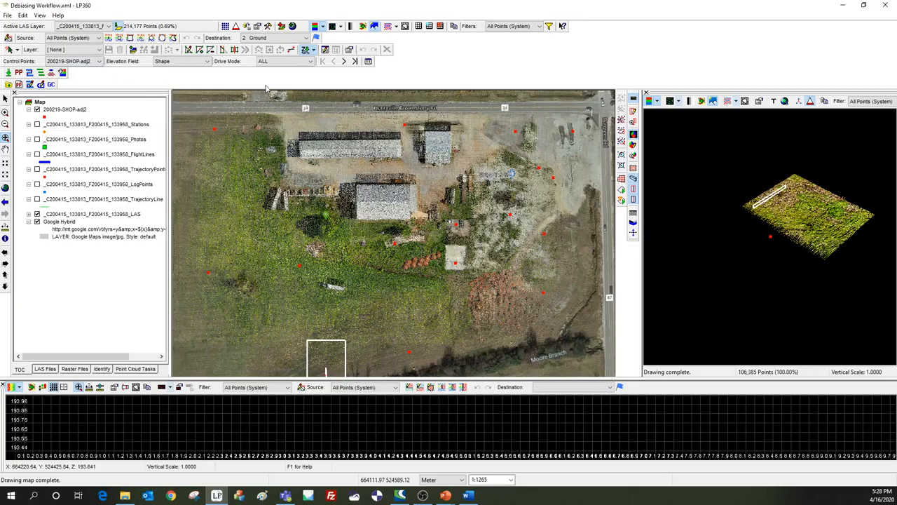
left_click(368, 61)
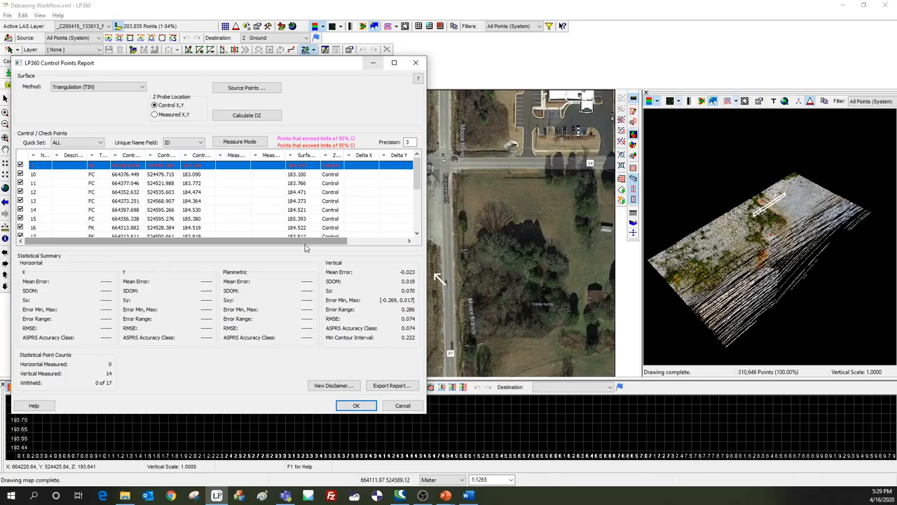
left_click_drag(257, 67, 679, 78)
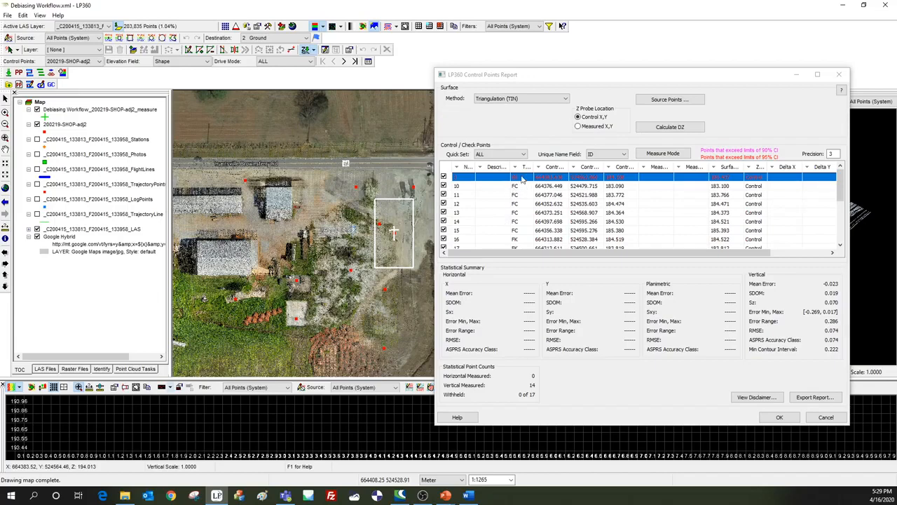
Examine the point types and elevations listed in the control points report.
left_click(520, 155)
left_click(519, 155)
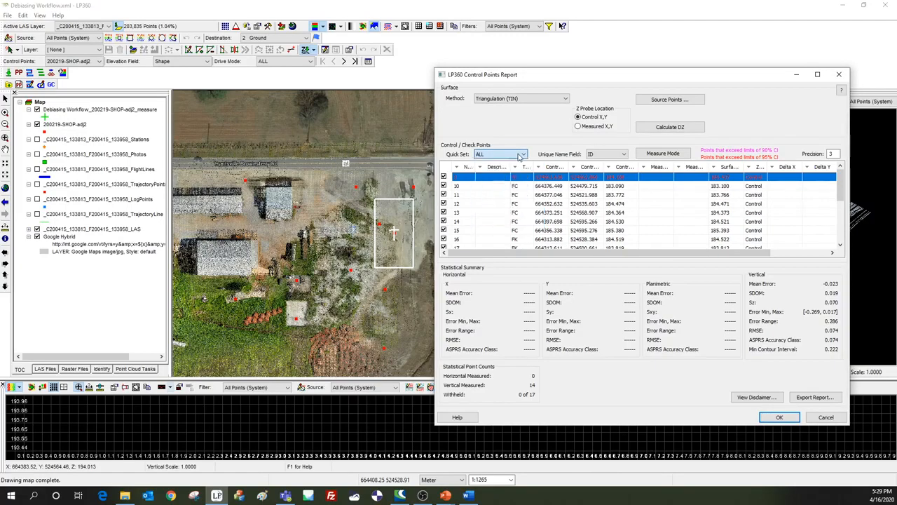
scroll(521, 243, "down", 1)
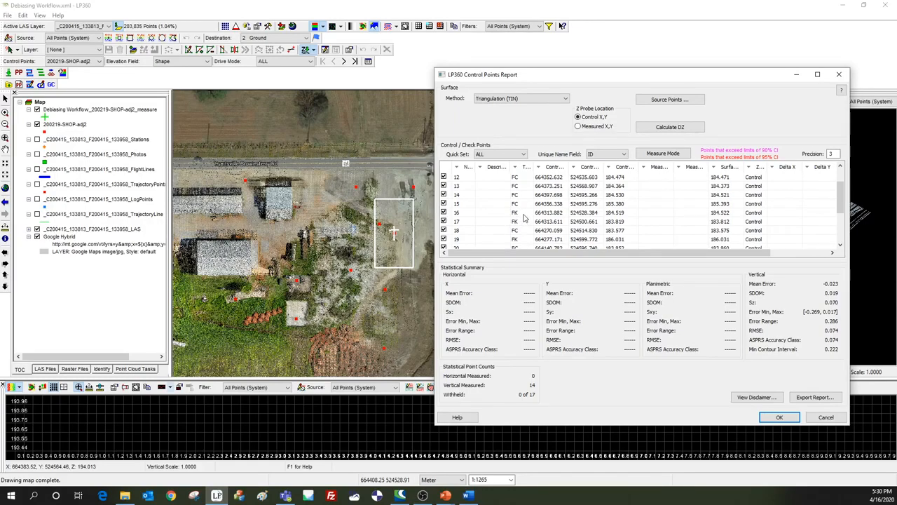
scroll(524, 223, "up", 1)
scroll(523, 225, "down", 1)
scroll(523, 217, "down", 2)
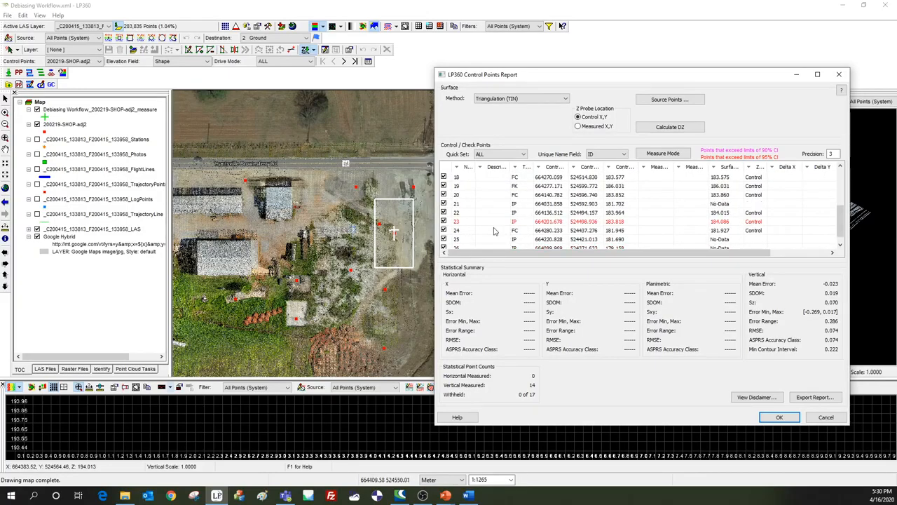
scroll(495, 232, "up", 3)
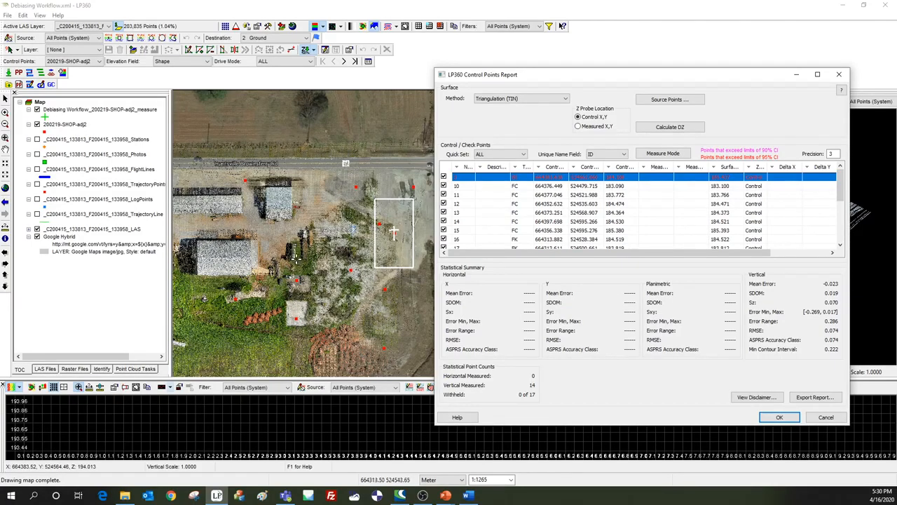
Locate control points 10 through 16 on the map one after another from the report list.
scroll(393, 232, "up", 2)
scroll(298, 258, "up", 2)
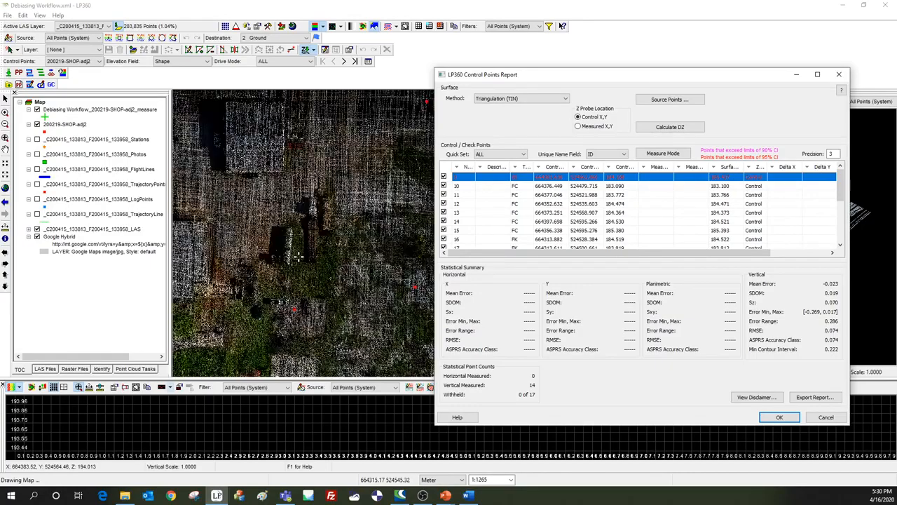
scroll(298, 258, "up", 2)
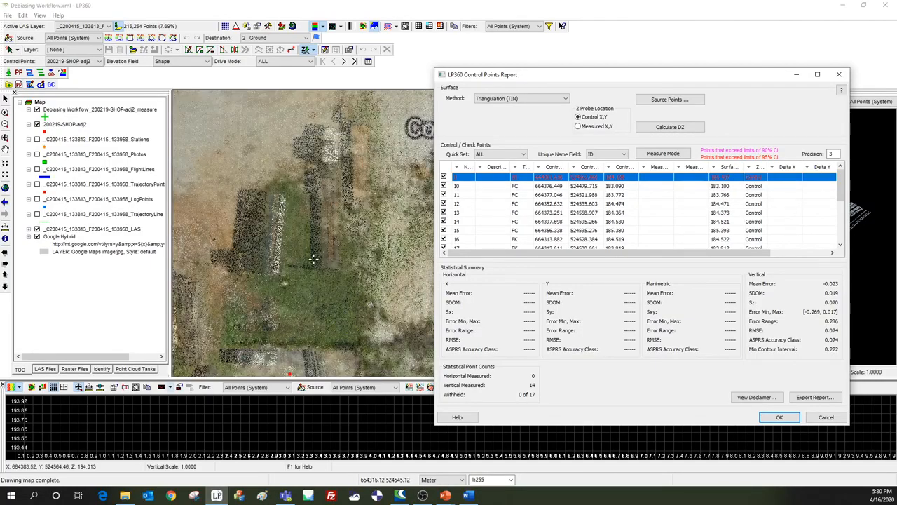
left_click(485, 196)
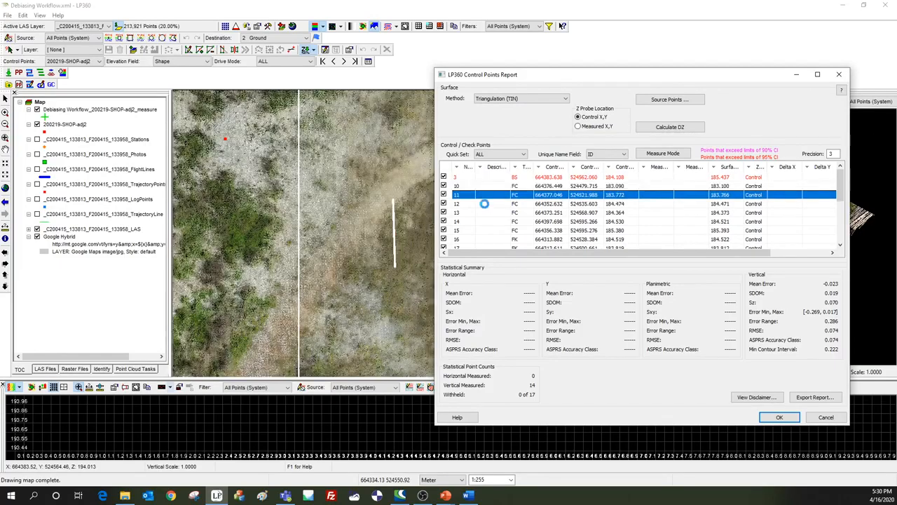
left_click(485, 203)
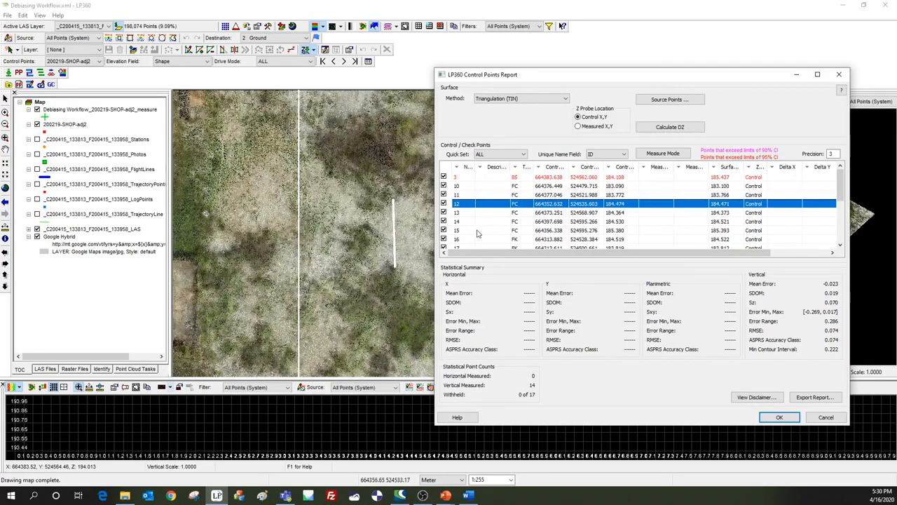
left_click(491, 213)
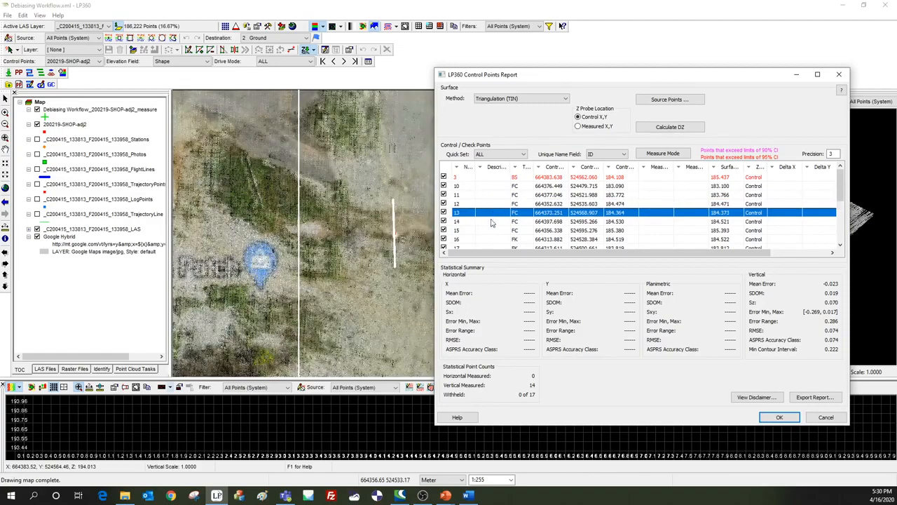
left_click(493, 222)
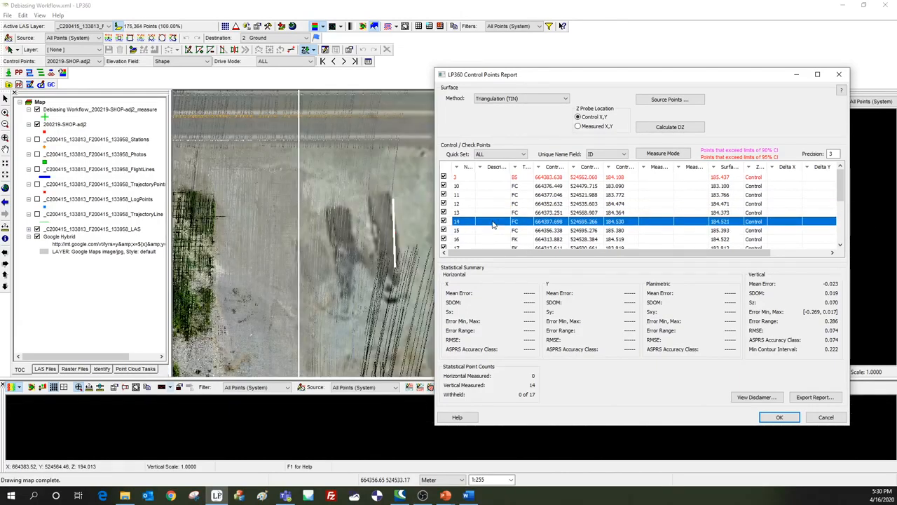
left_click(493, 230)
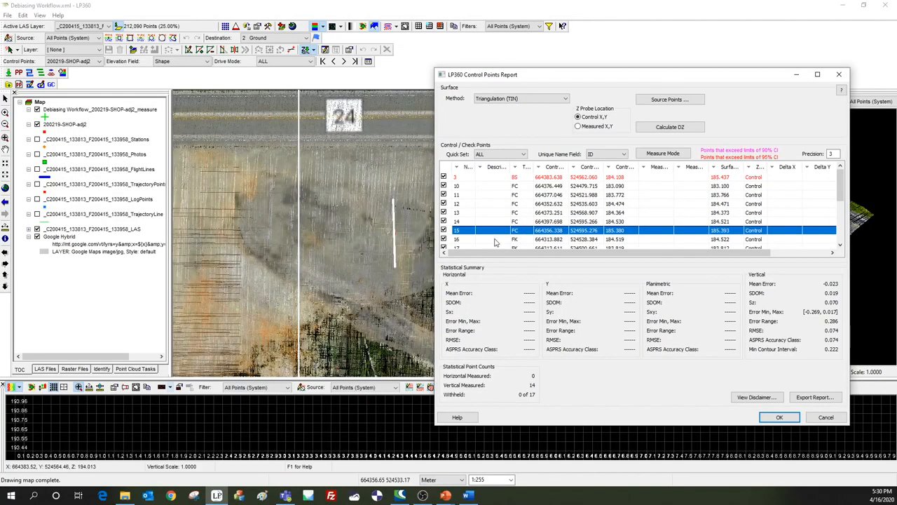
left_click(494, 239)
Locate points 21, 22, 23, 25 and 26 and base station point 3 on the map from the report list.
scroll(493, 217, "down", 3)
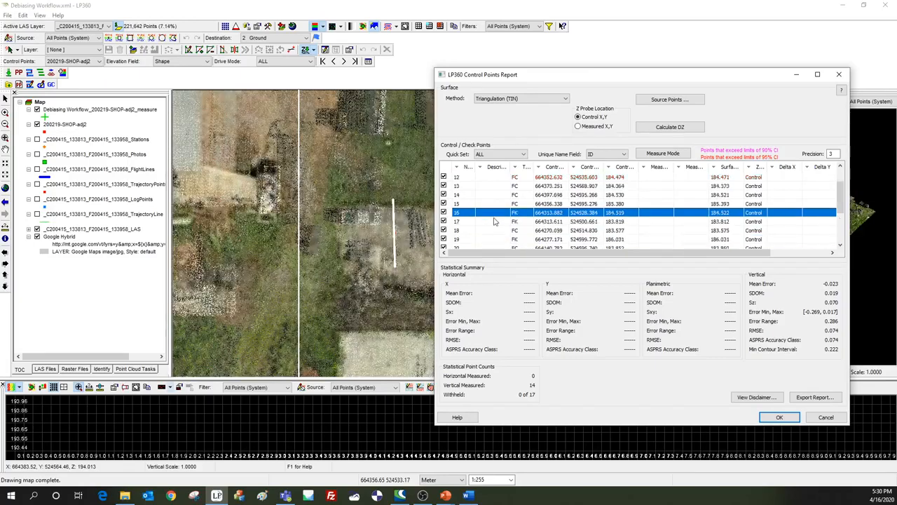
left_click(494, 195)
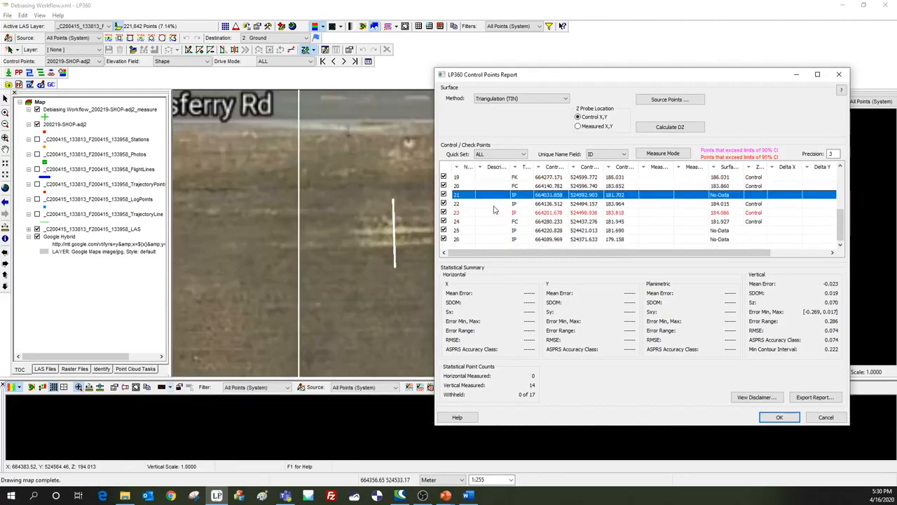
left_click(494, 204)
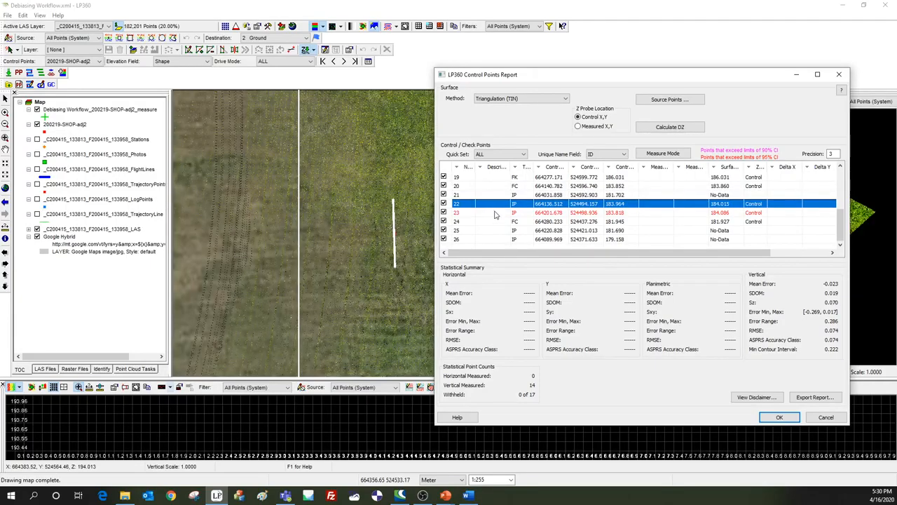
left_click(494, 212)
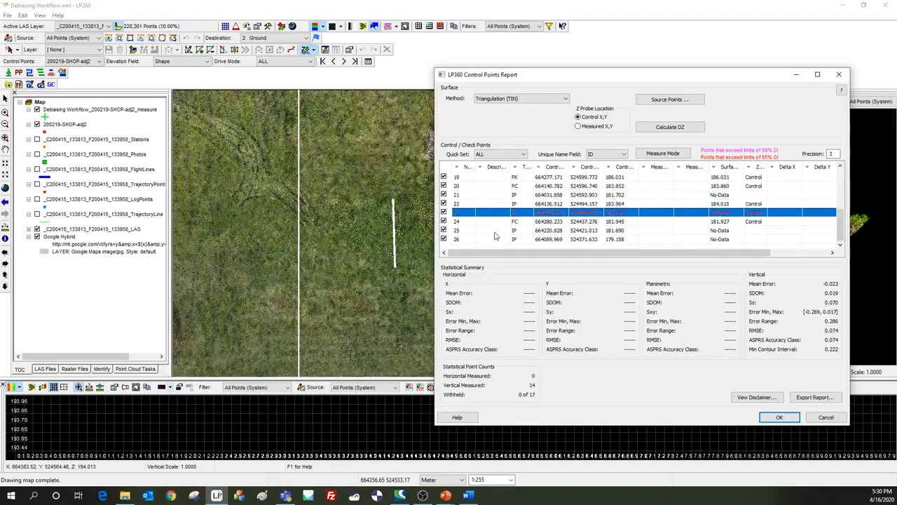
left_click(495, 231)
left_click(494, 239)
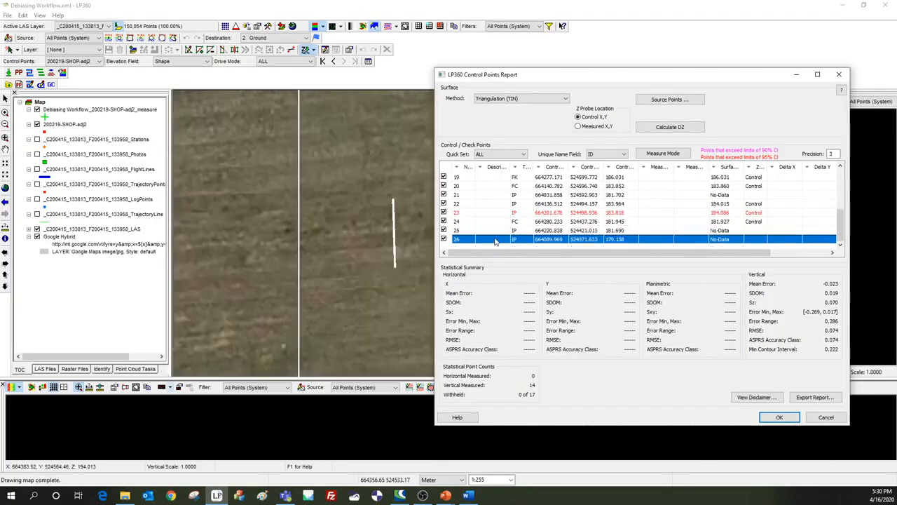
scroll(493, 216, "up", 3)
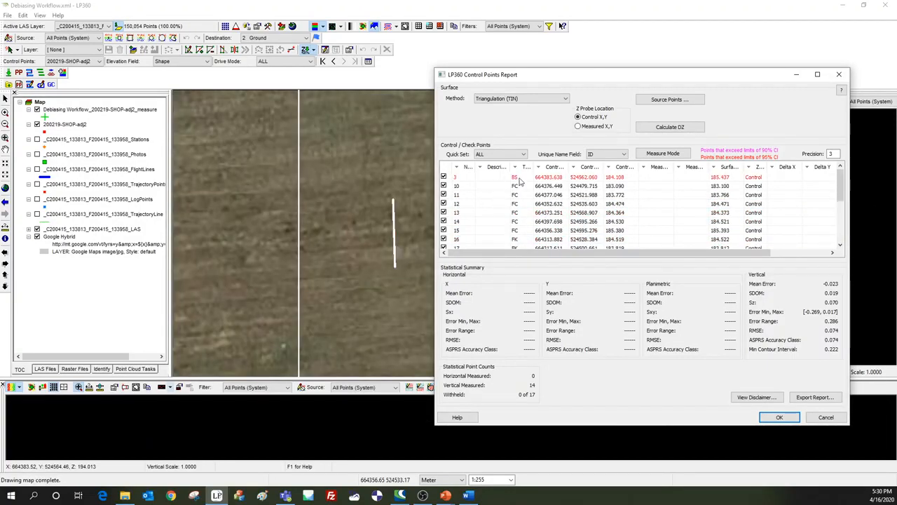
left_click(519, 179)
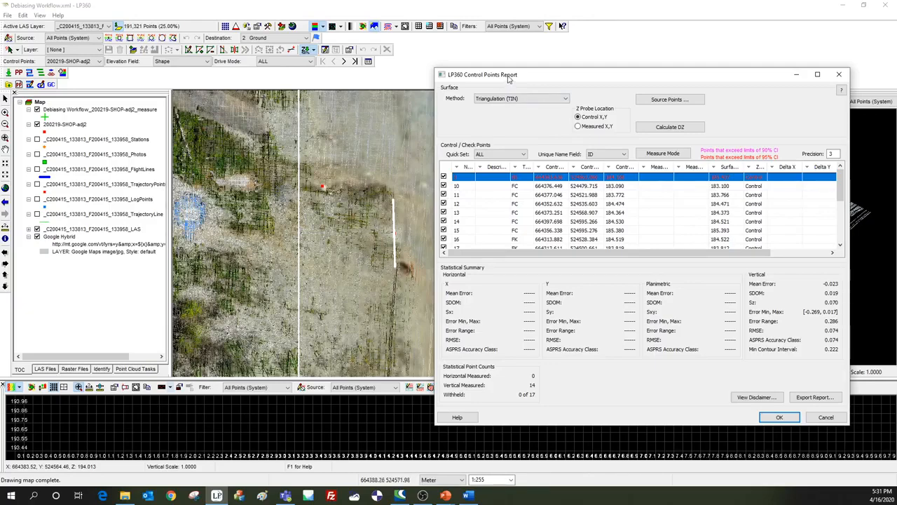
Limit the control points report to the Full Control (FC) points and review which points are included.
left_click_drag(509, 80, 317, 83)
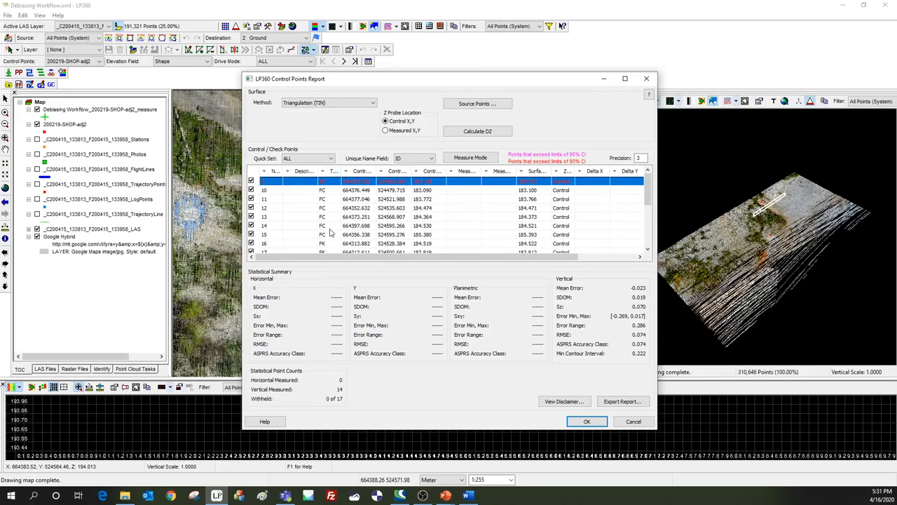
left_click(327, 159)
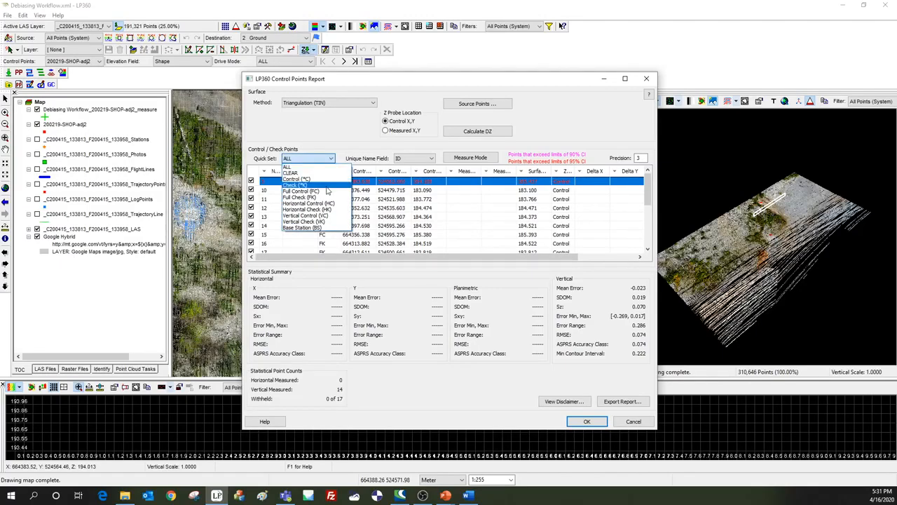
left_click(326, 192)
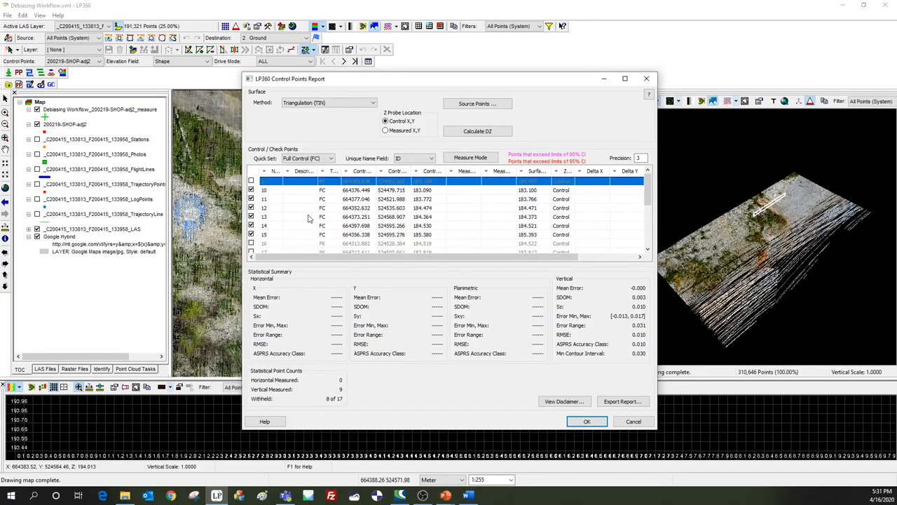
scroll(314, 216, "down", 3)
scroll(312, 231, "up", 2)
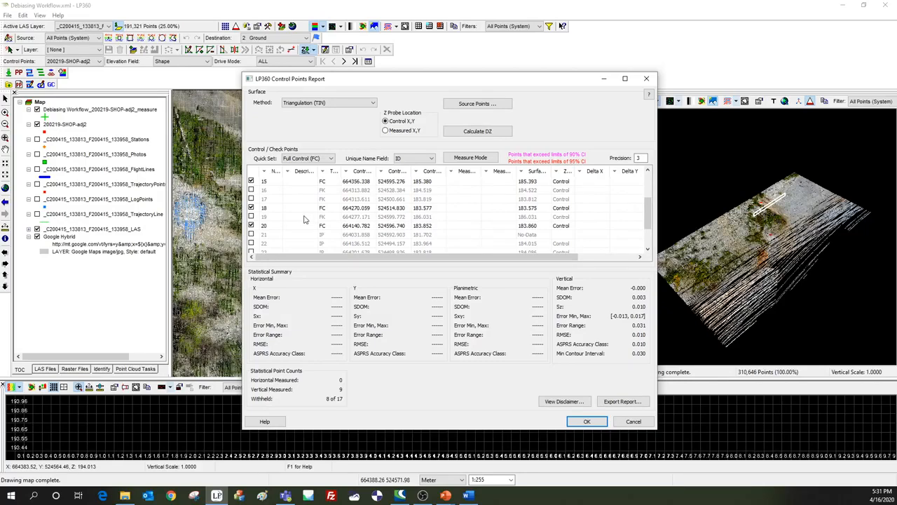
scroll(306, 221, "up", 2)
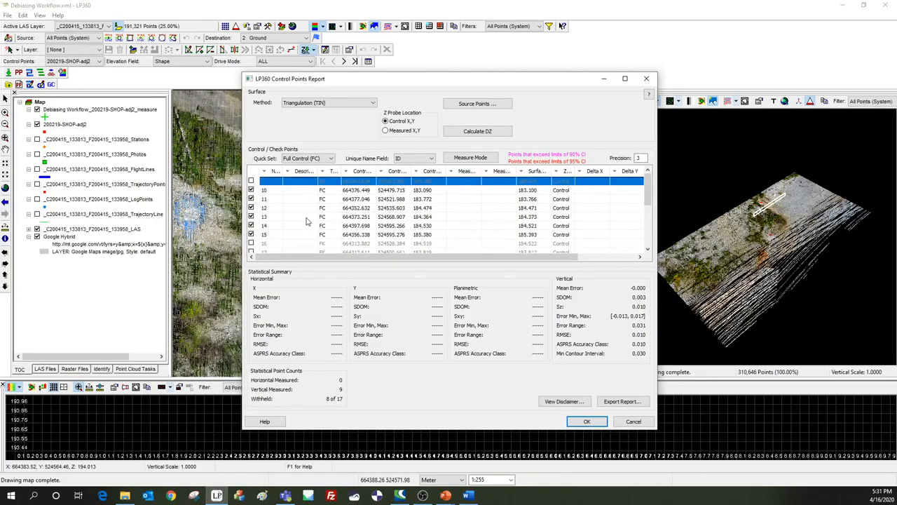
left_click_drag(366, 85, 446, 86)
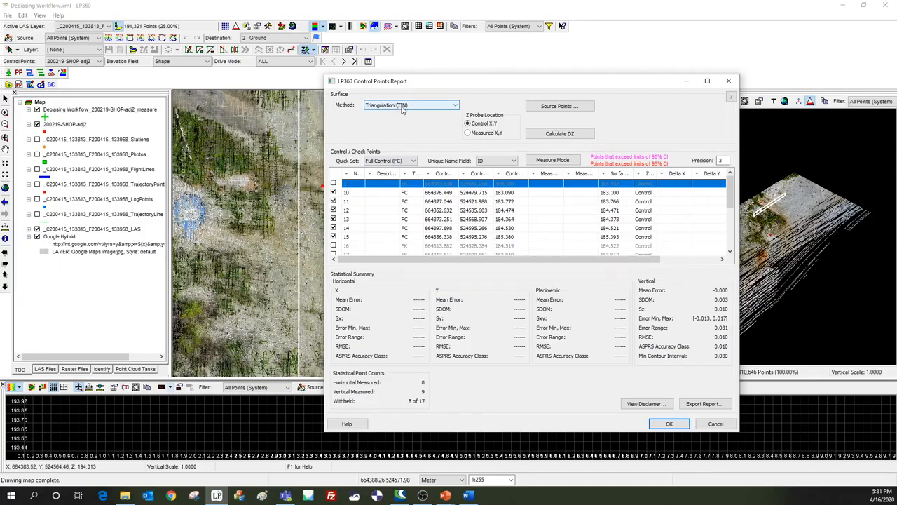
Set the control points report's surface method to Inverse Distance Weighted (IDW).
left_click(402, 107)
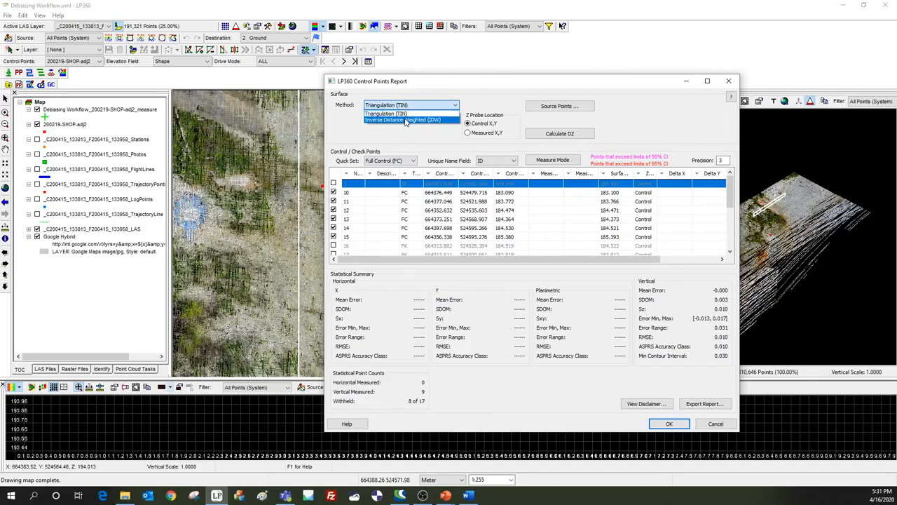
left_click(405, 121)
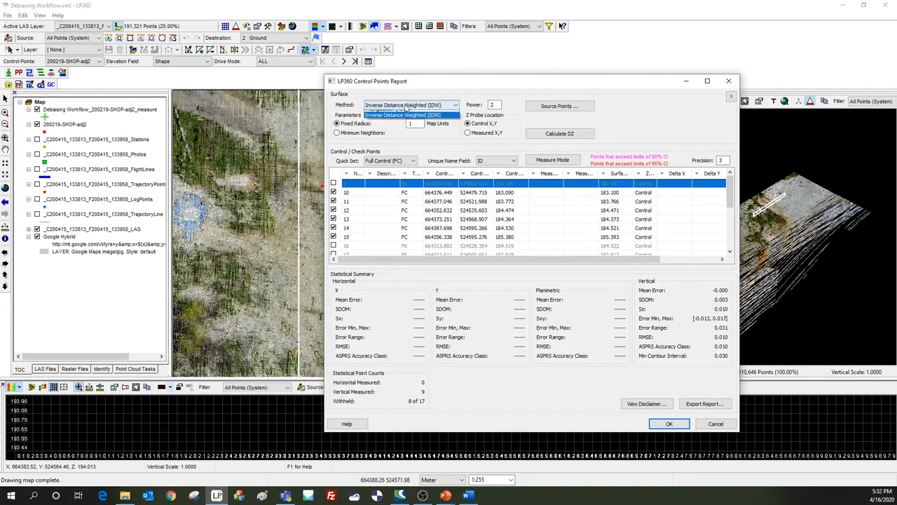
left_click(407, 106)
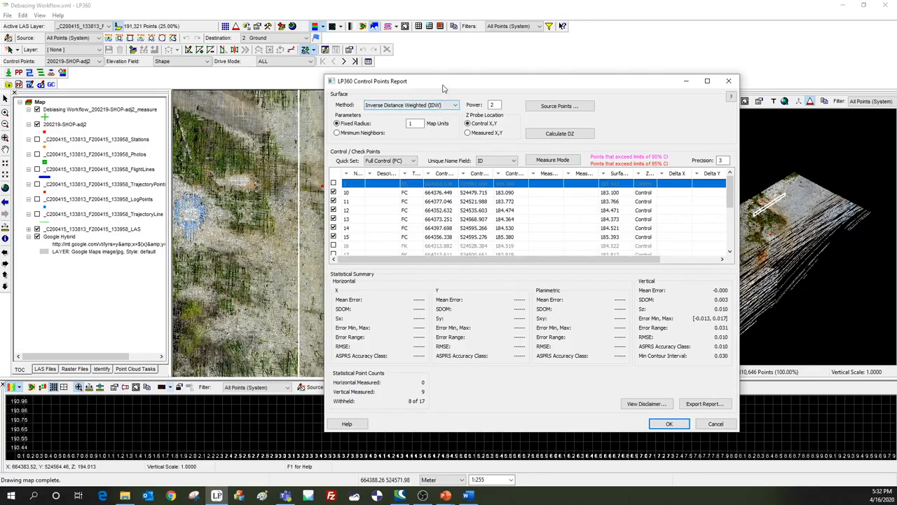
left_click_drag(443, 88, 291, 93)
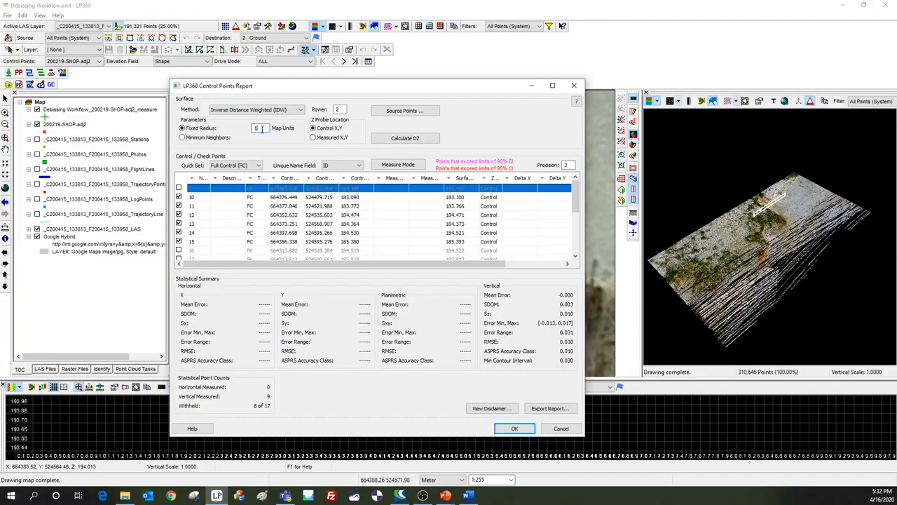
Calculate the vertical differences (DZ) at the control points with a fixed radius of 1 map unit and accept the report.
left_click(391, 139)
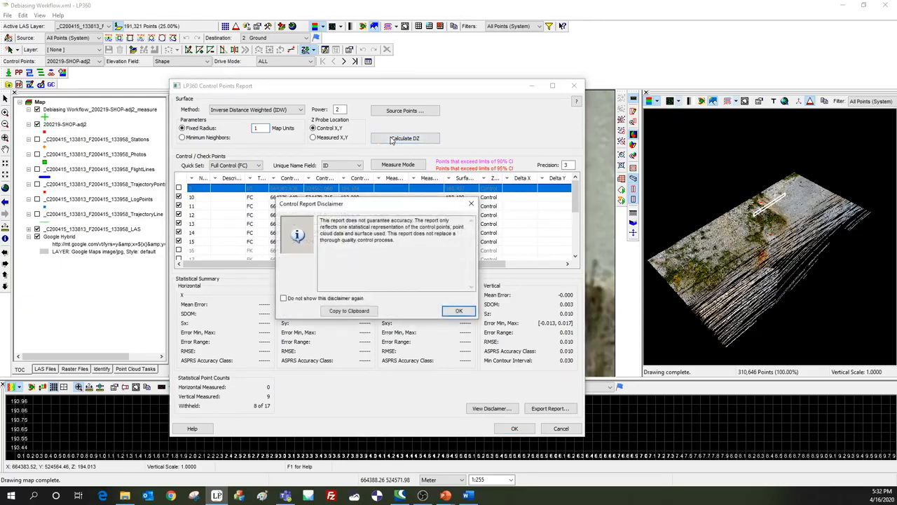
left_click(459, 311)
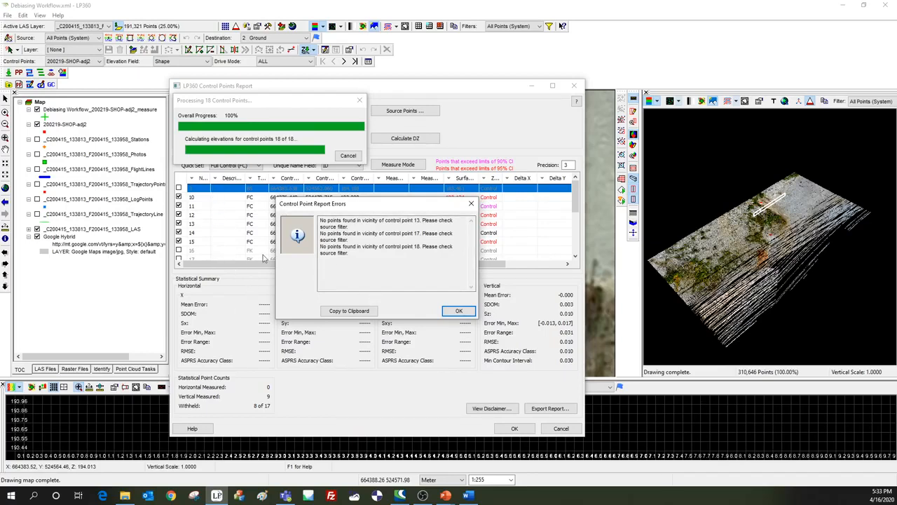
left_click(450, 313)
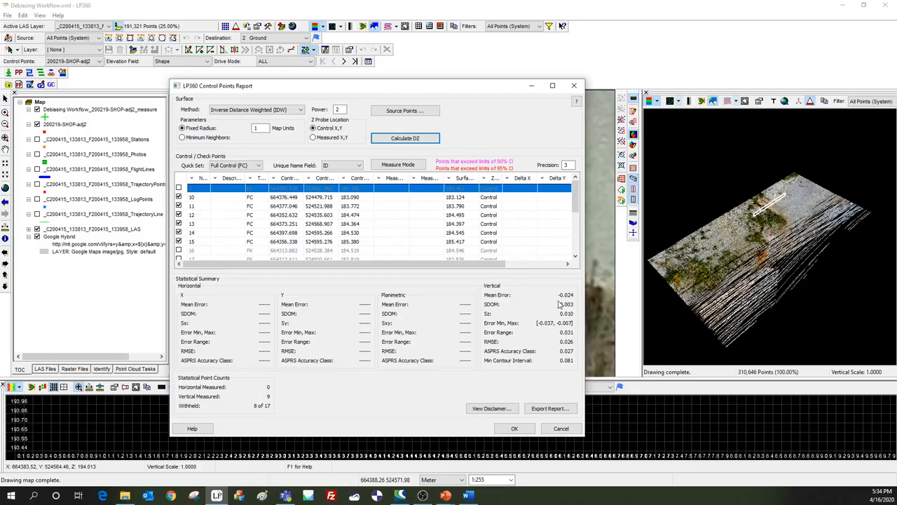
left_click(515, 429)
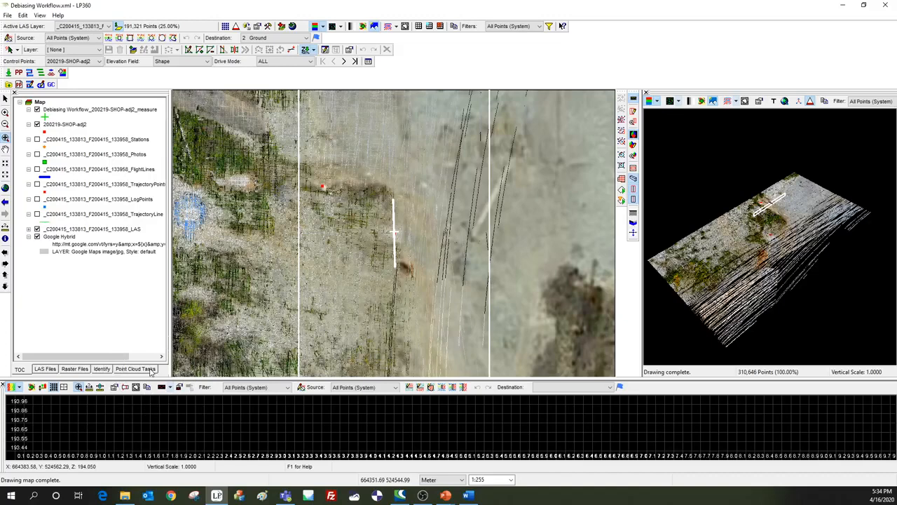
Bring up the Affine Transform LAS point cloud task and its properties.
left_click(136, 369)
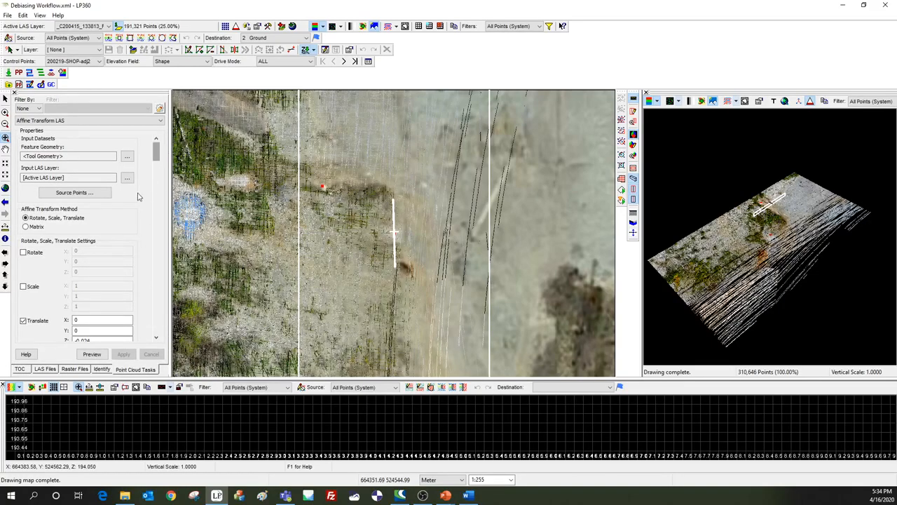
left_click(33, 121)
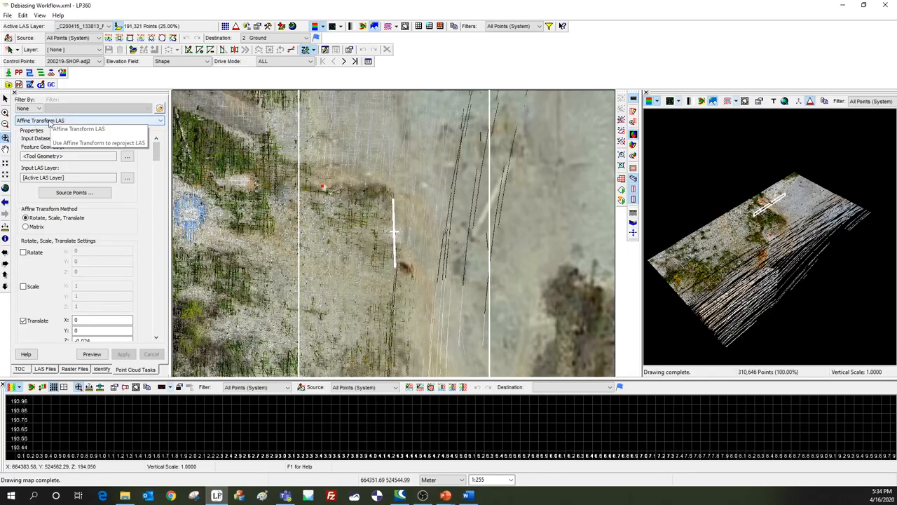
left_click(70, 128)
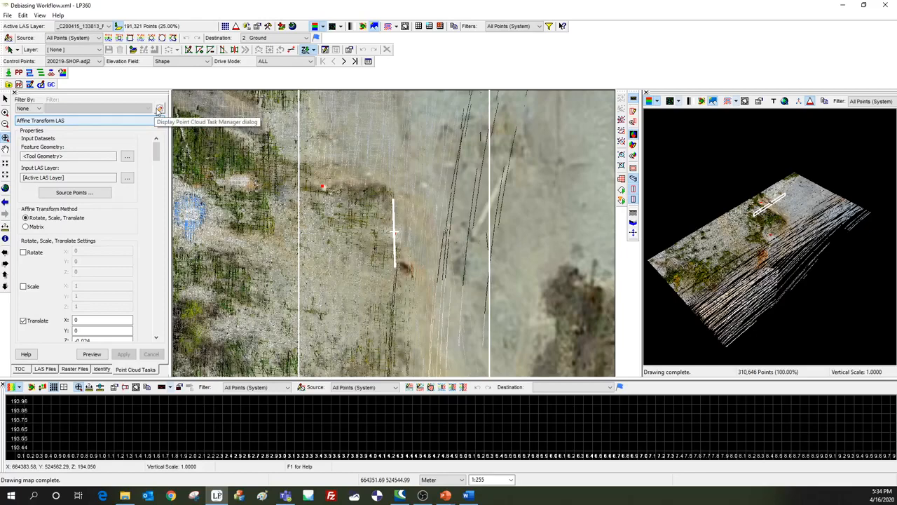
left_click(161, 111)
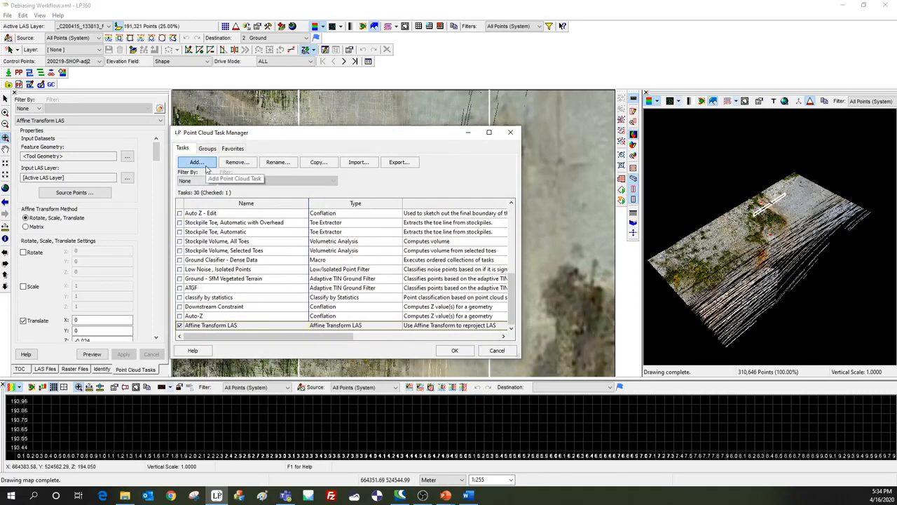
left_click(203, 163)
left_click(236, 165)
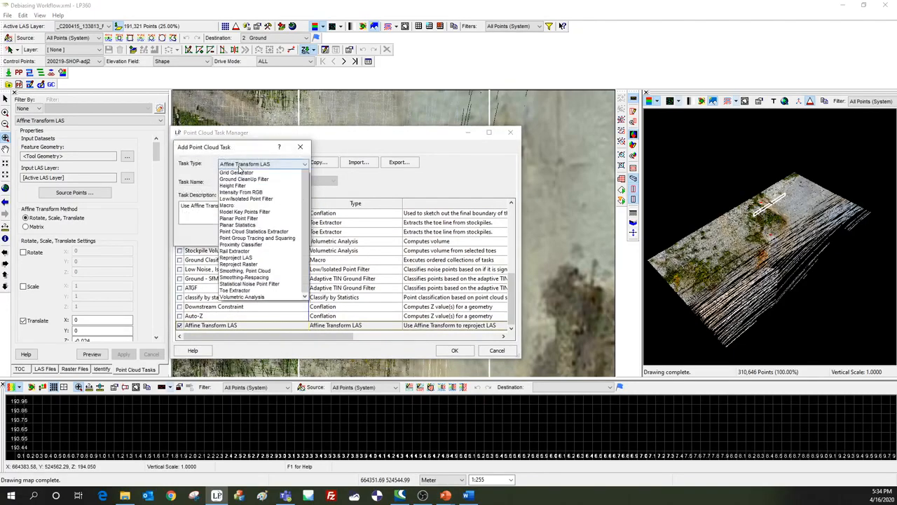
left_click(237, 171)
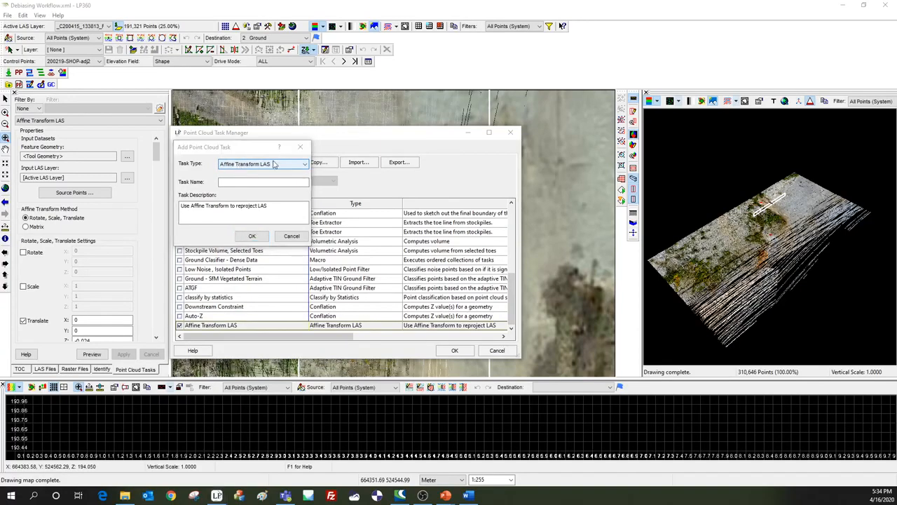
left_click(300, 147)
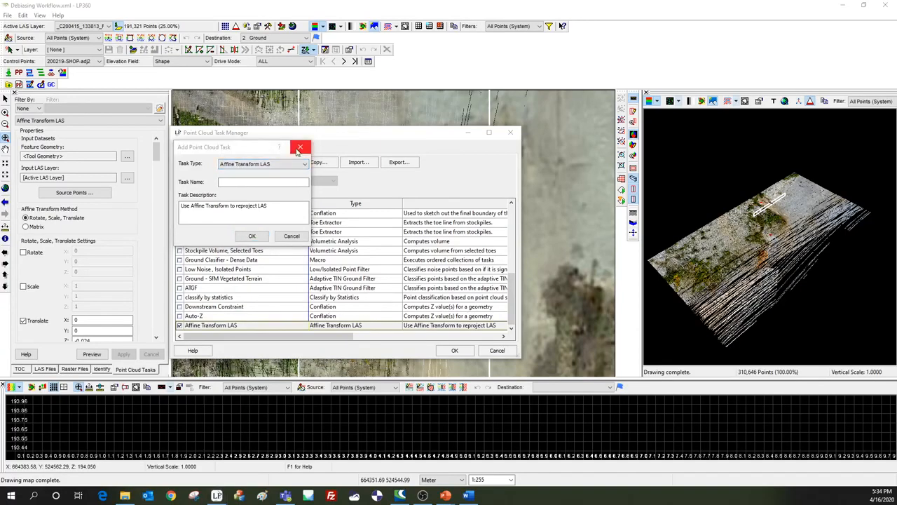
left_click(299, 149)
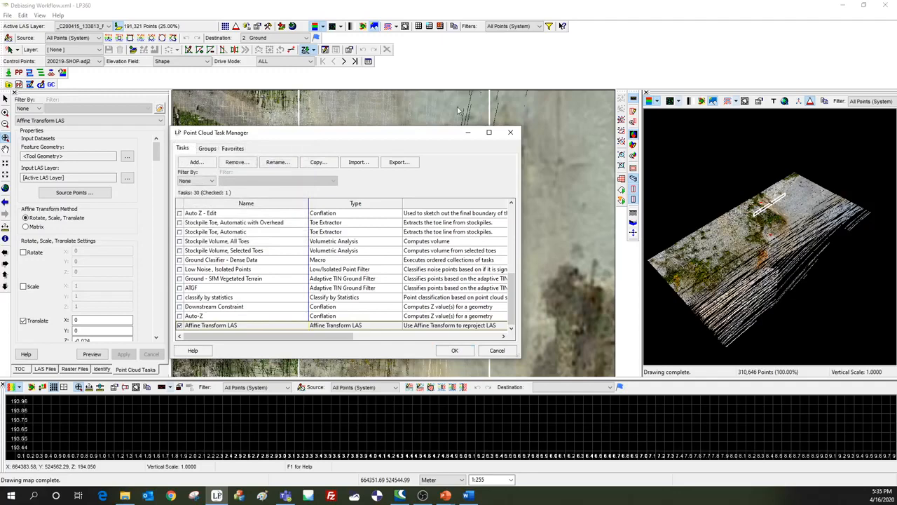
left_click(510, 132)
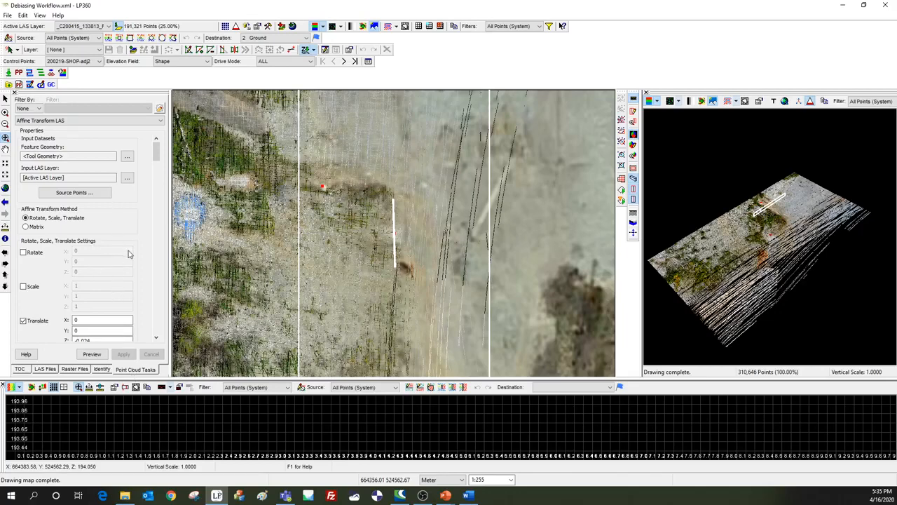
Choose _C200415_133813_F200415_133958_LAS as the active LAS layer for the transform.
left_click(97, 26)
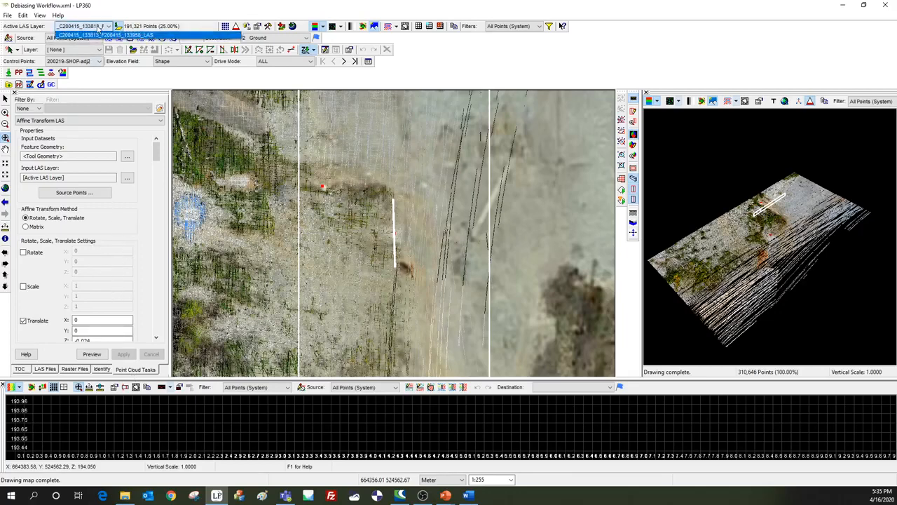
left_click(98, 35)
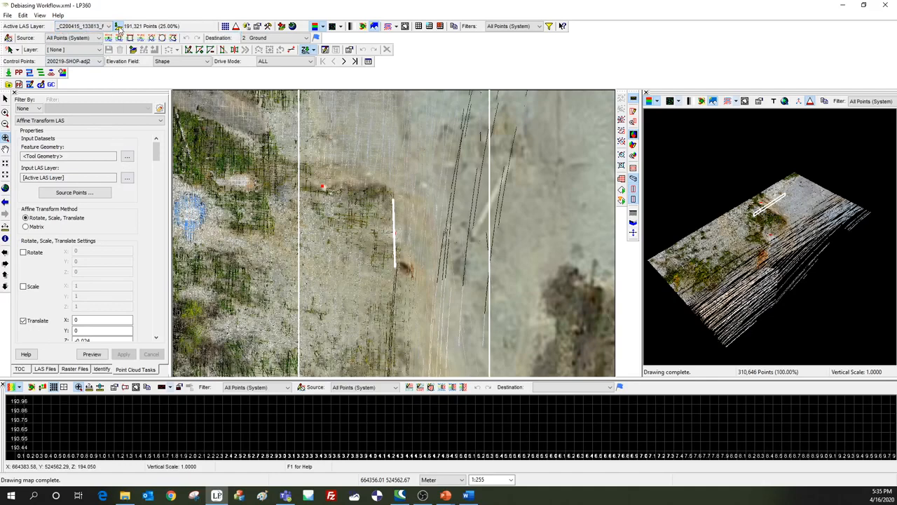
left_click(118, 27)
Review the Affine Transform's Z translation and check its output folder in the task's input/output settings.
left_click(156, 337)
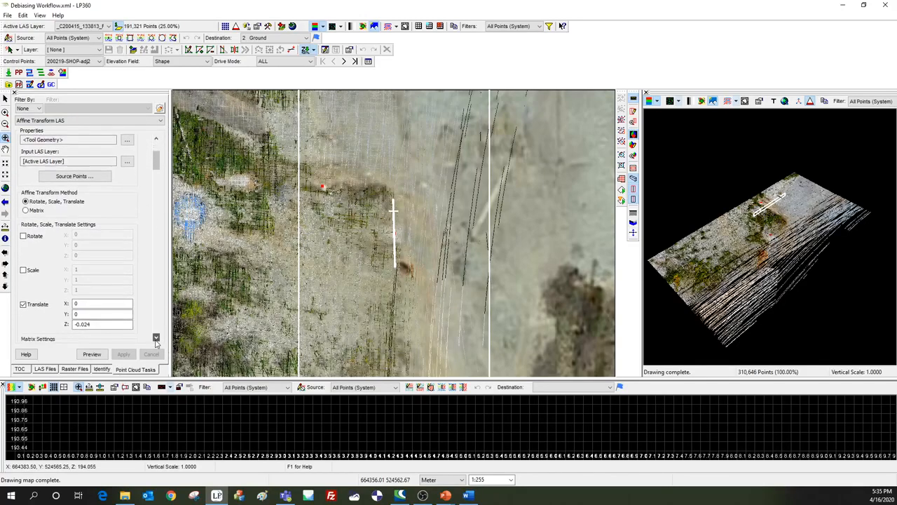
left_click(155, 338)
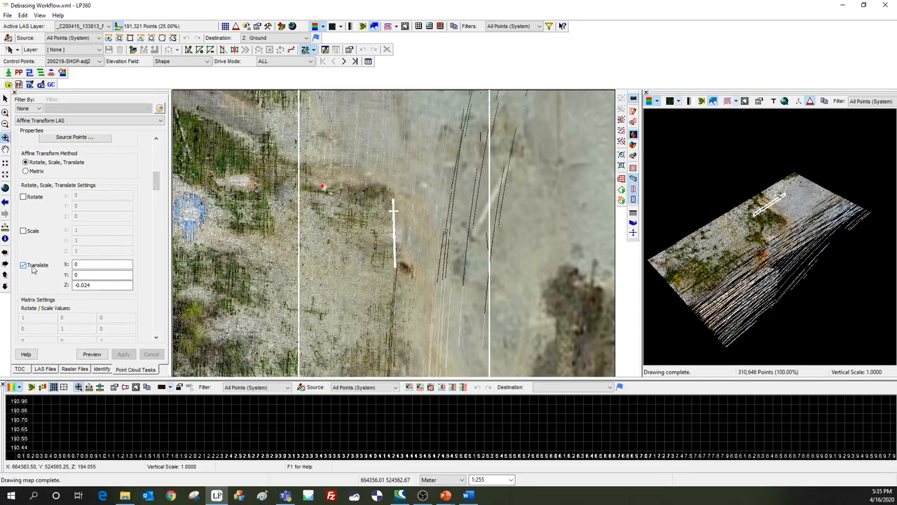
key("ctrl")
scroll(167, 184, "down", 2)
left_click_drag(157, 195, 157, 285)
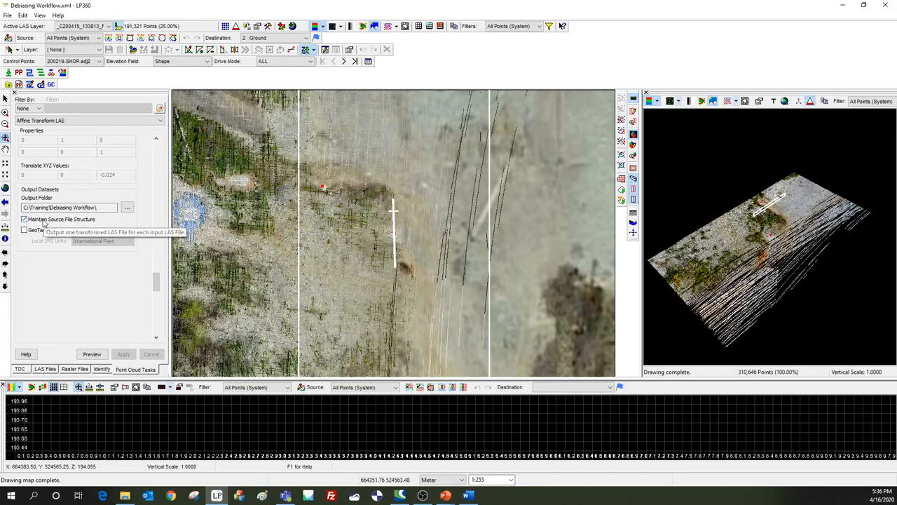
left_click(127, 206)
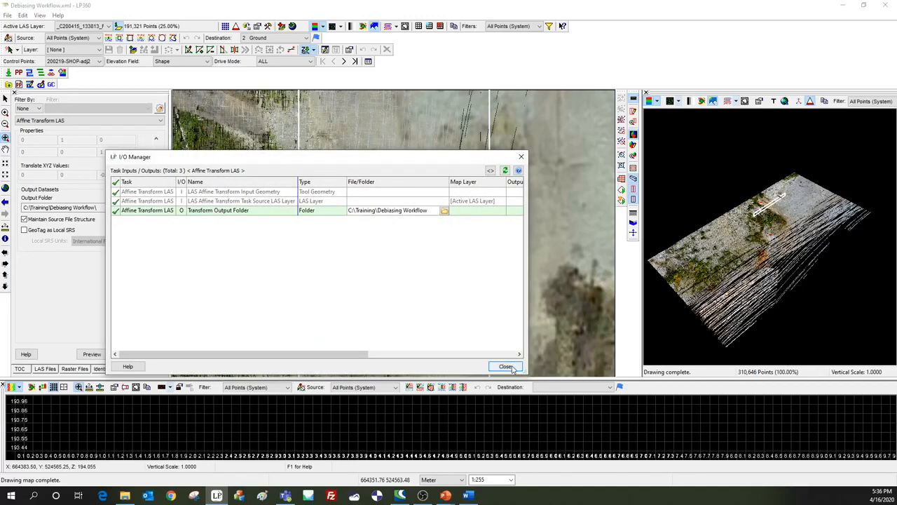
left_click(505, 366)
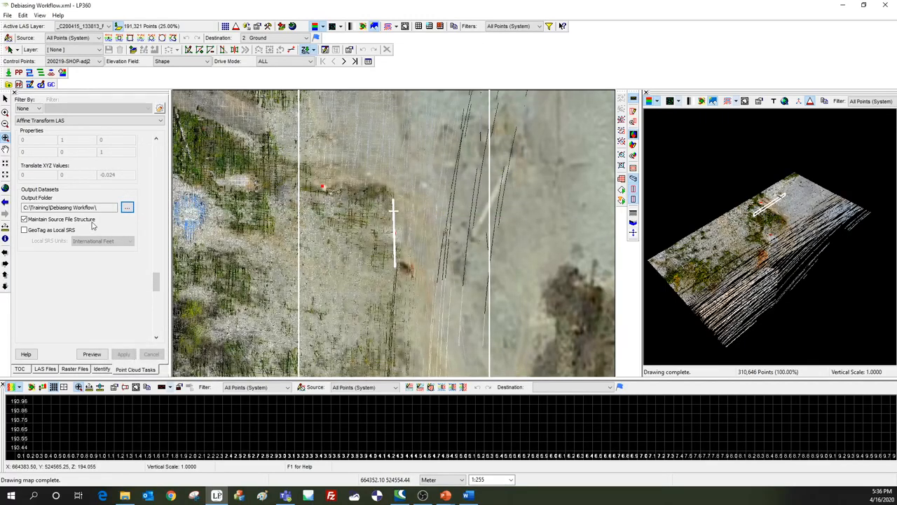
Execute the Affine Transform LAS task for the whole project and view the full extent of the transformed point cloud on the map.
left_click(622, 183)
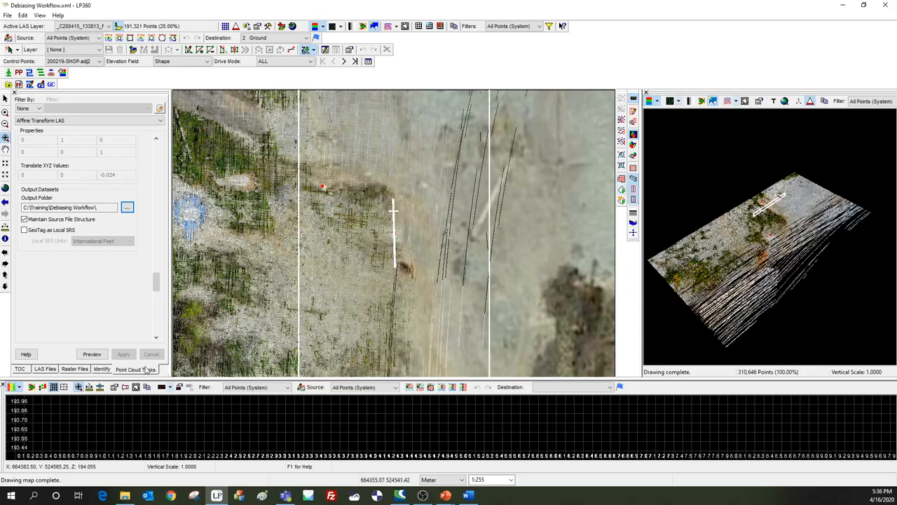
left_click(623, 183)
left_click(479, 283)
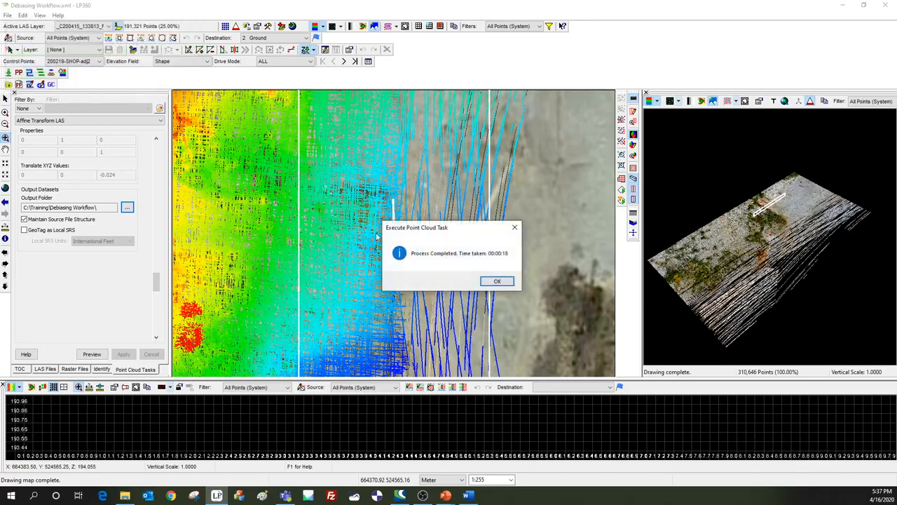
left_click(493, 283)
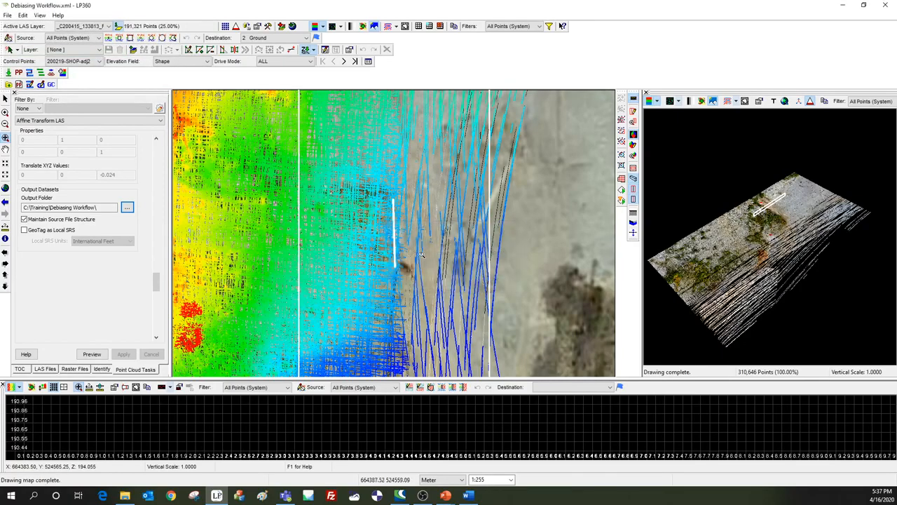
left_click_drag(332, 220, 324, 267)
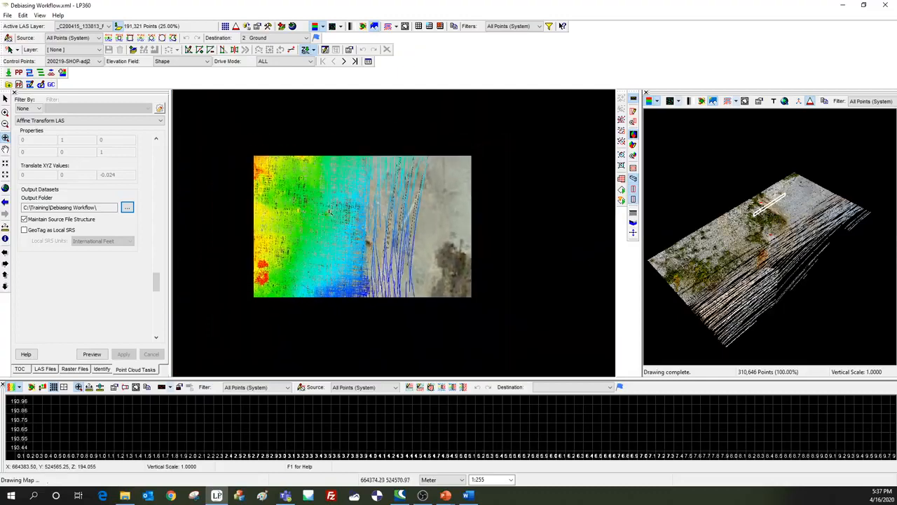
scroll(314, 270, "down", 5)
scroll(288, 285, "down", 2)
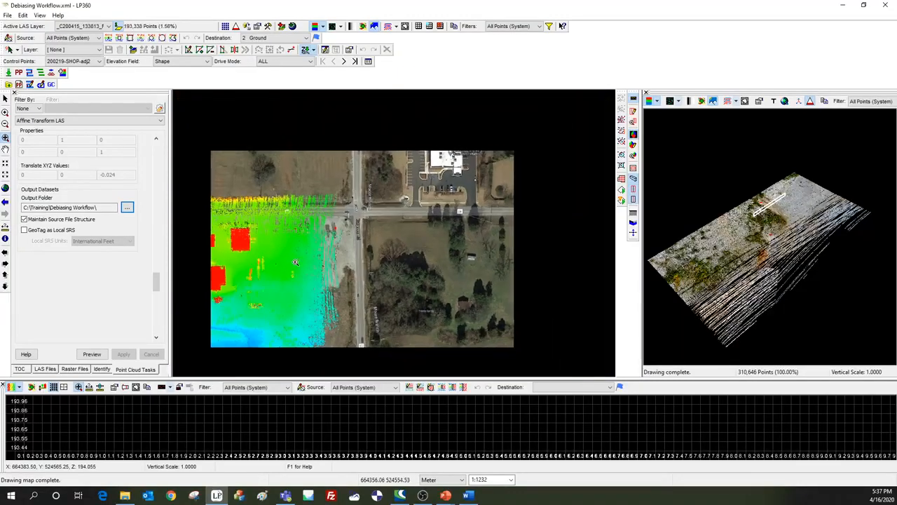
middle_click_drag(239, 289, 362, 204)
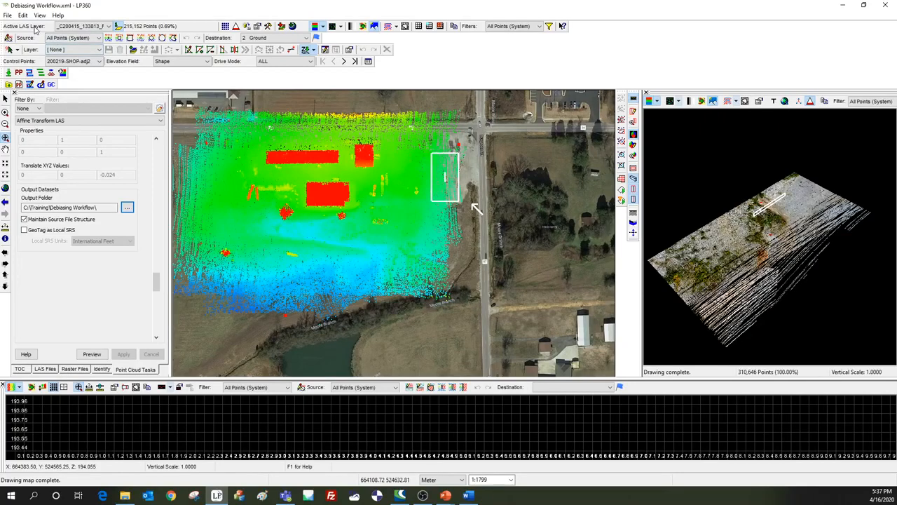
Rename the new LAS Layer 1 in the map's layer list to Debias.
left_click(77, 26)
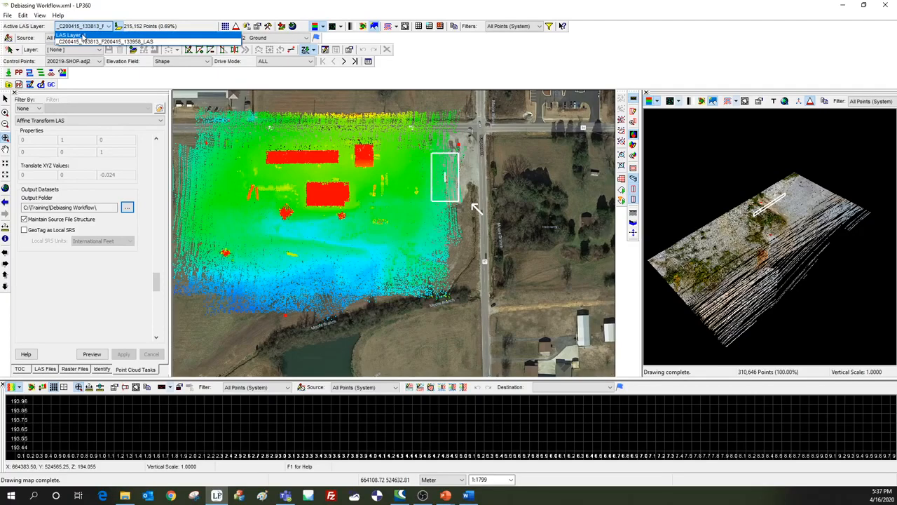
left_click(24, 372)
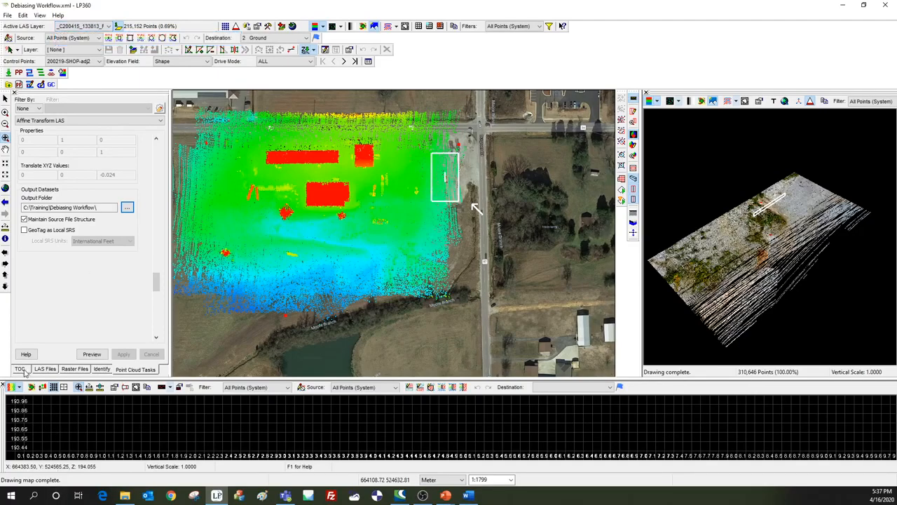
left_click(21, 370)
left_click(64, 110)
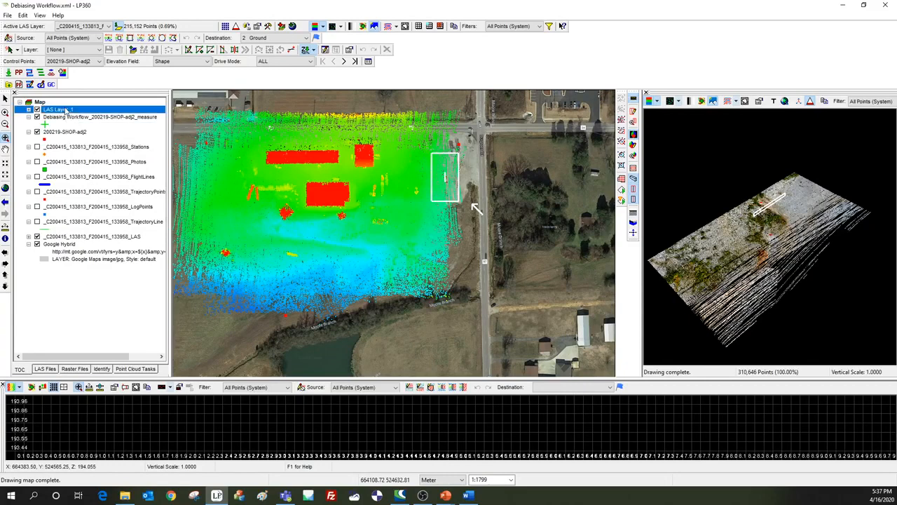
left_click(65, 109)
type("Debias")
key("Return")
Make Debias the active LAS layer and calculate DZ for the Full Control (FC) points in the Control Points Report.
left_click(108, 27)
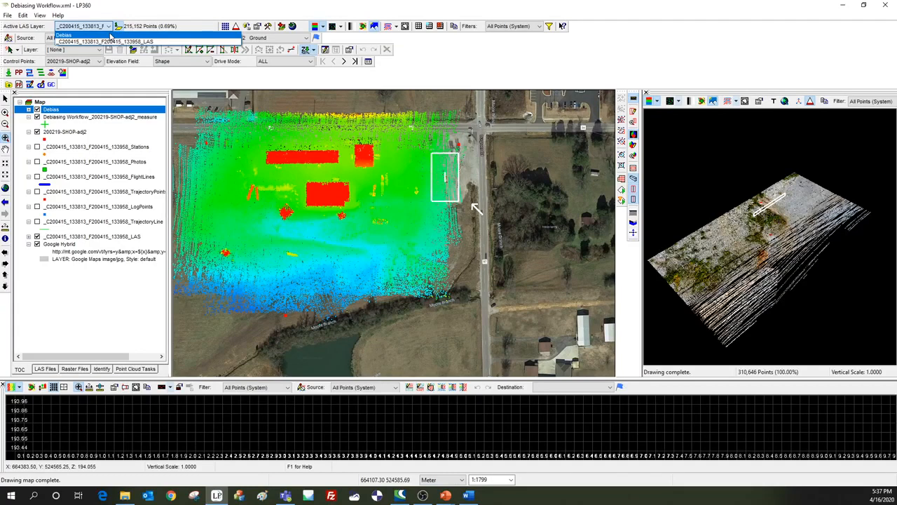
left_click(110, 35)
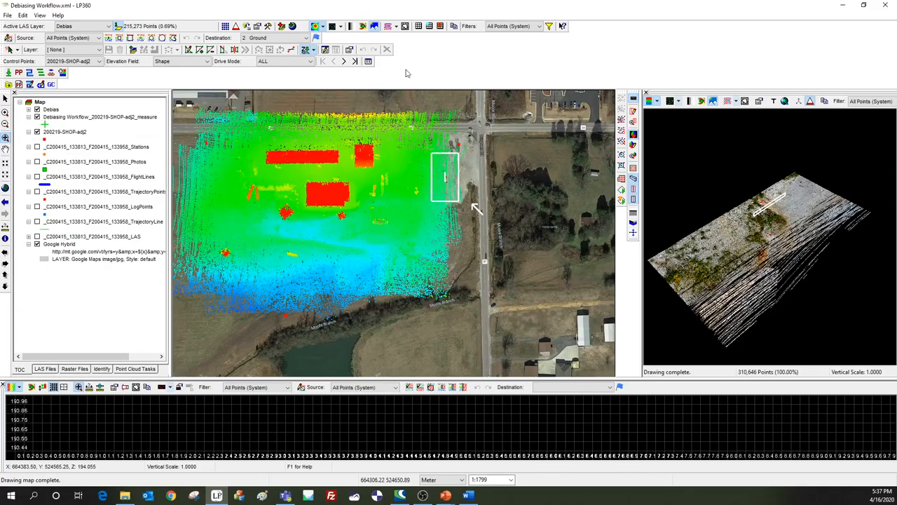
left_click(369, 62)
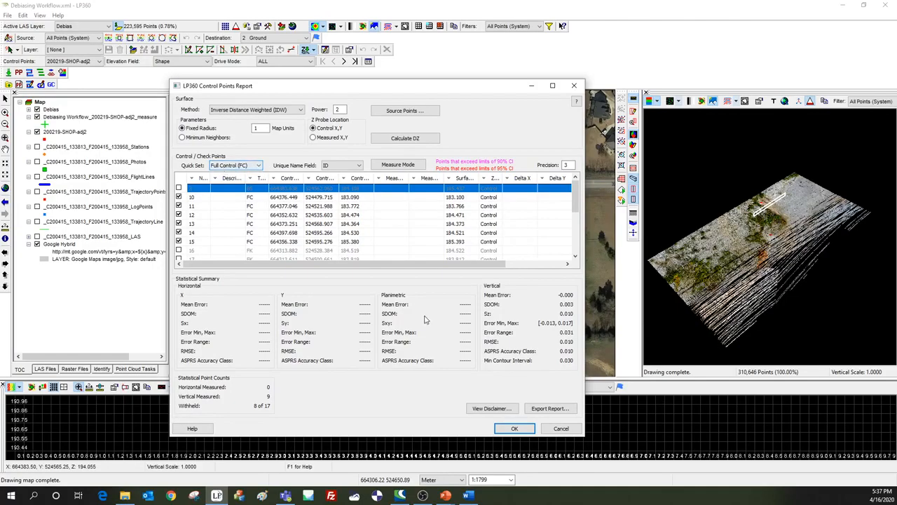
left_click(426, 139)
left_click(457, 312)
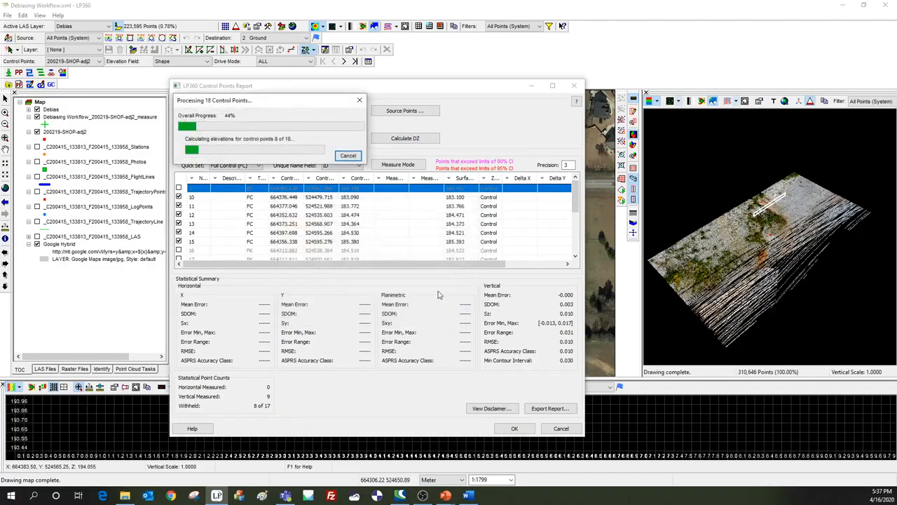
left_click(459, 312)
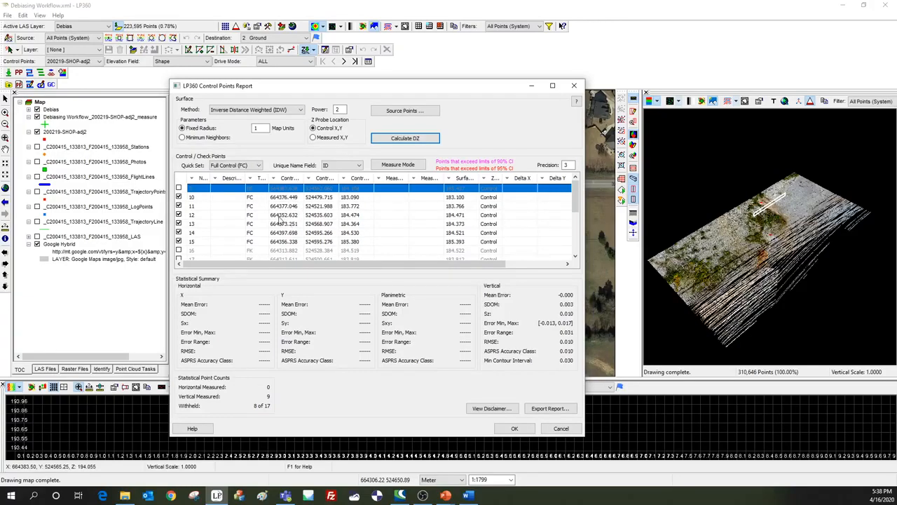
Limit the report's control points to Full Check (FK) and recalculate DZ against the Debias surface.
left_click(246, 169)
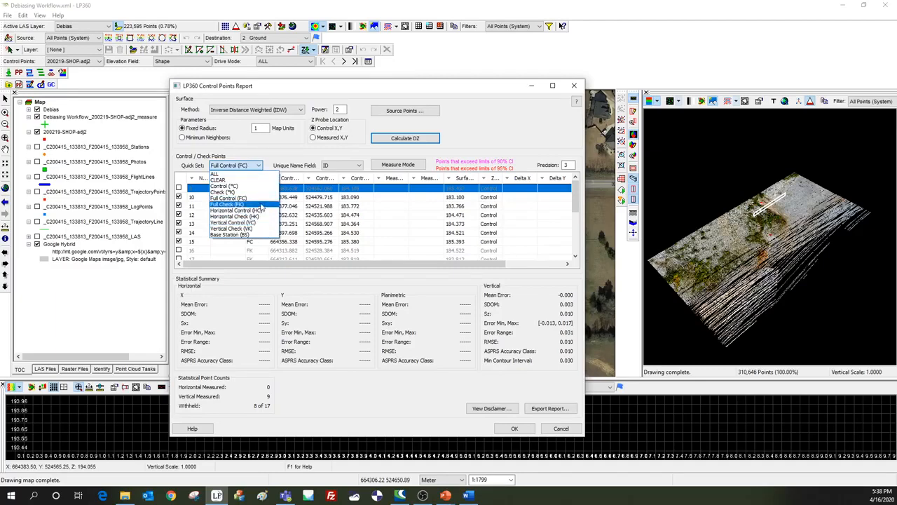
left_click(259, 205)
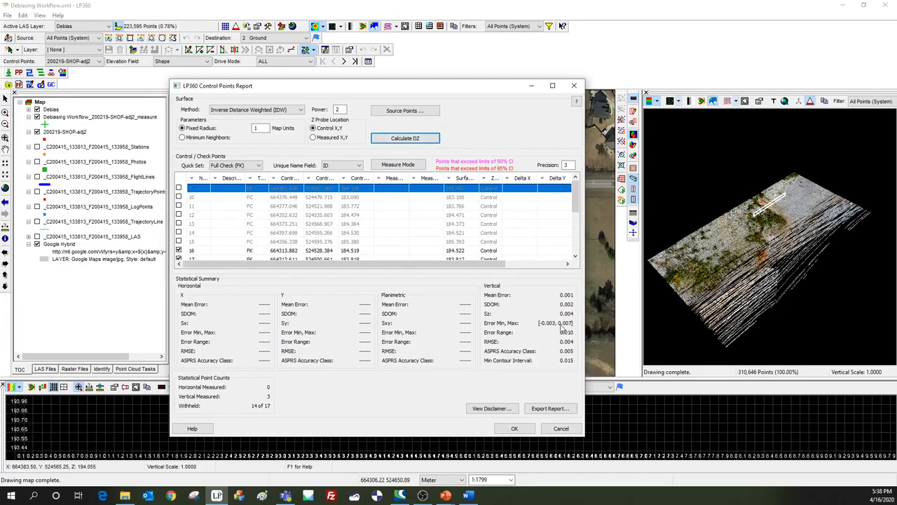
left_click(413, 138)
left_click(461, 314)
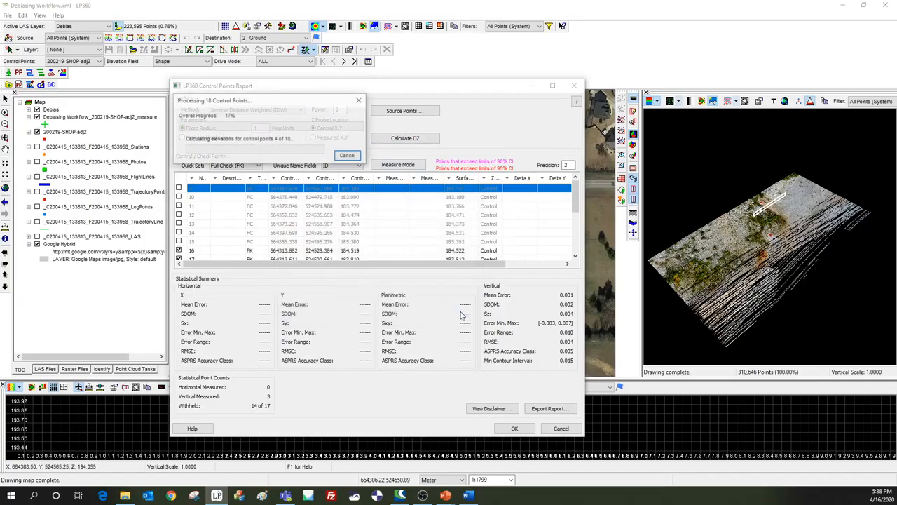
left_click(460, 314)
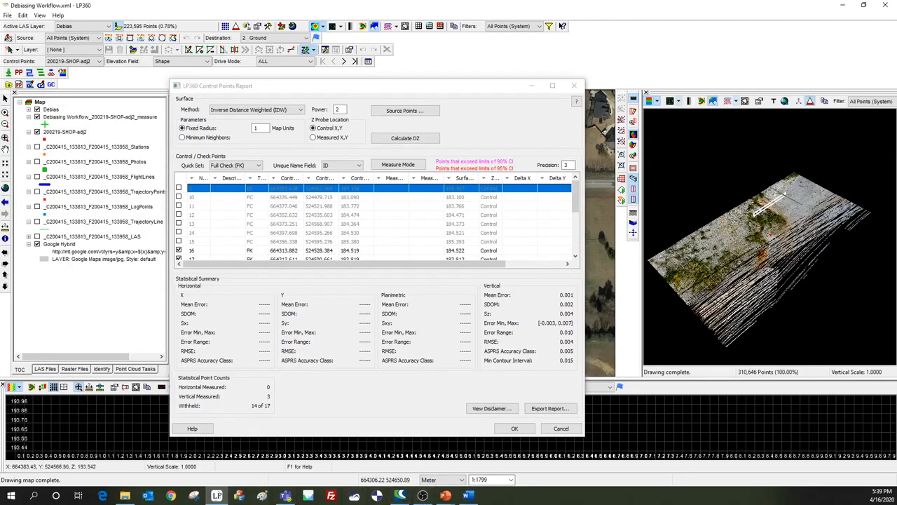
key("alt+Tab")
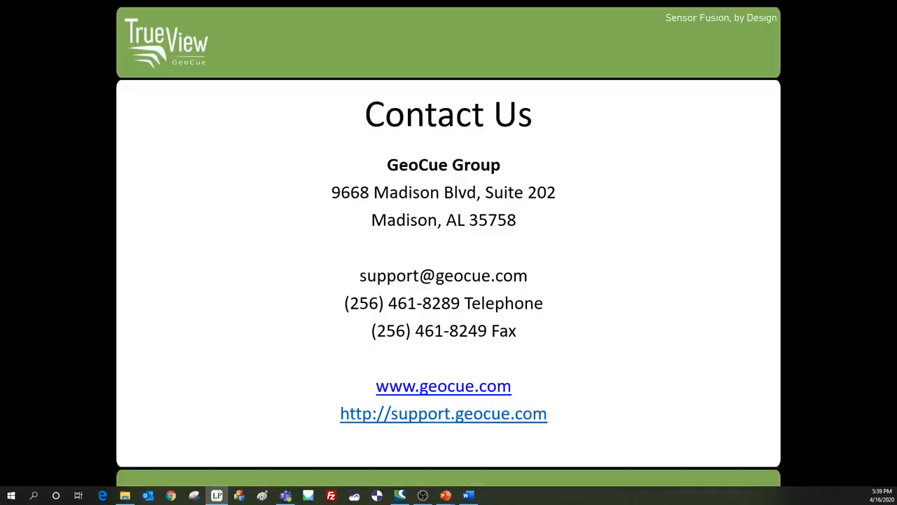